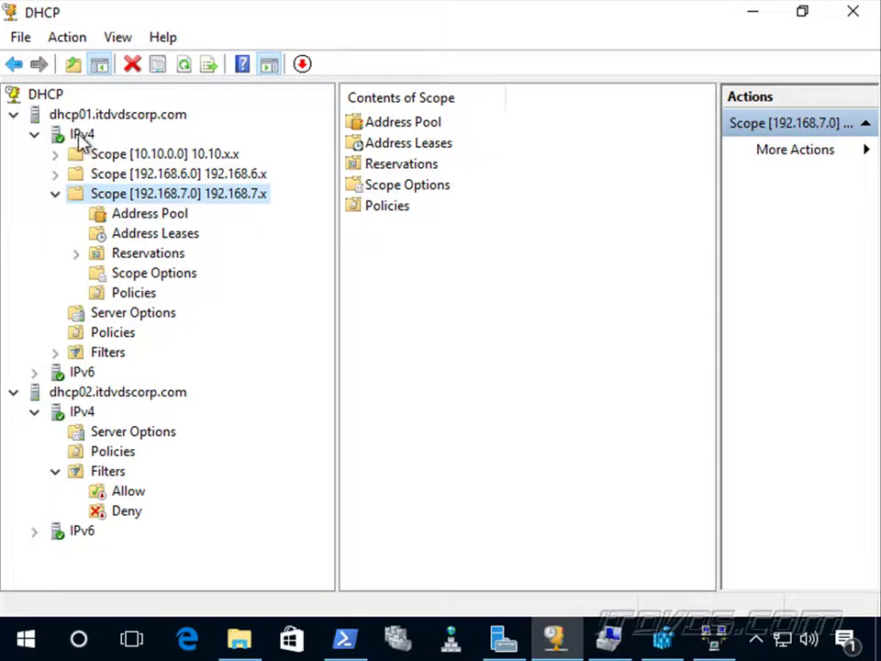
# Step: Try failover from the IPv4 node, selecting scopes 192.168.7.0 and 192.168.6.0, then cancel the wizard
pyautogui.rightClick(79, 136)
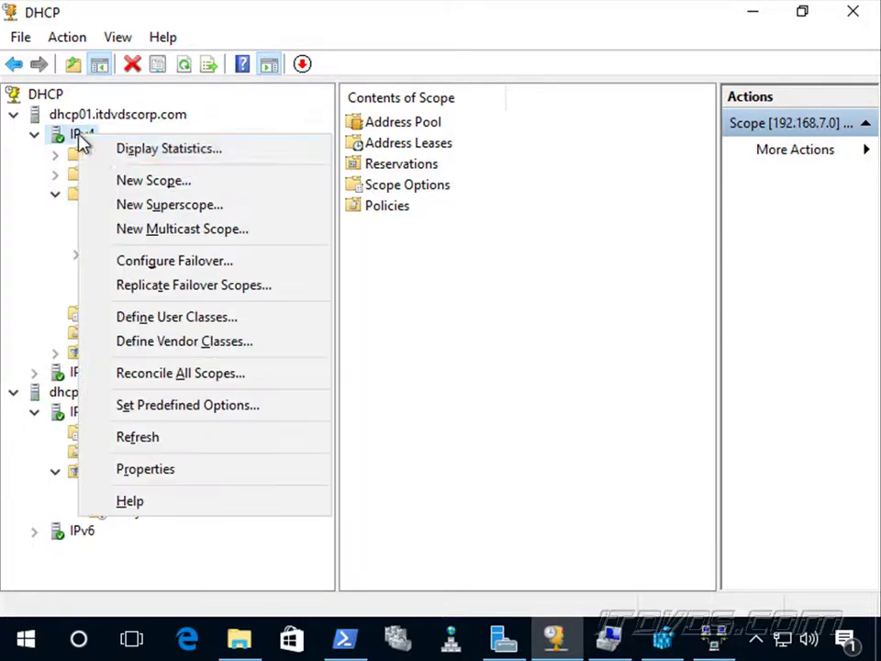
pyautogui.click(258, 270)
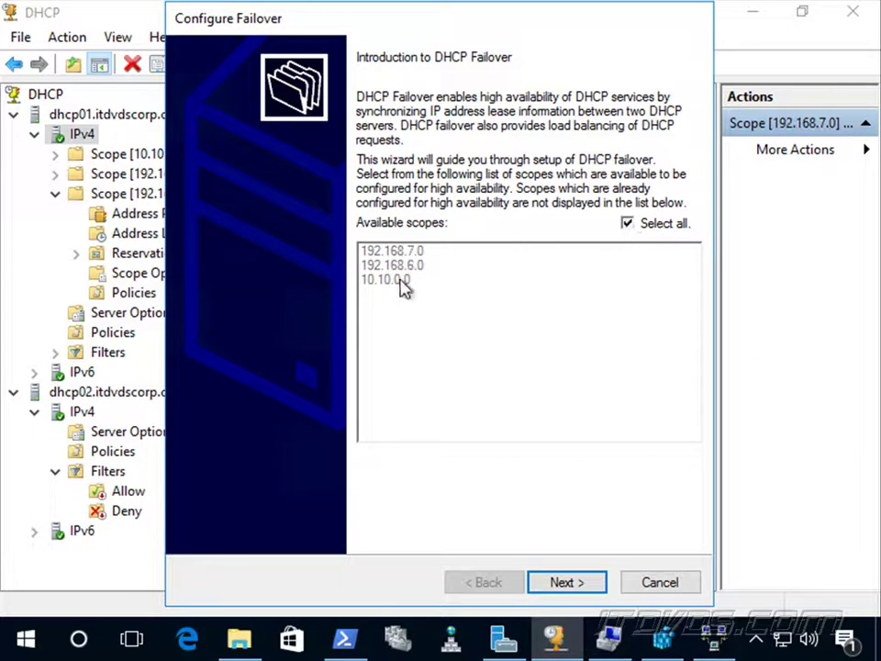
pyautogui.click(628, 223)
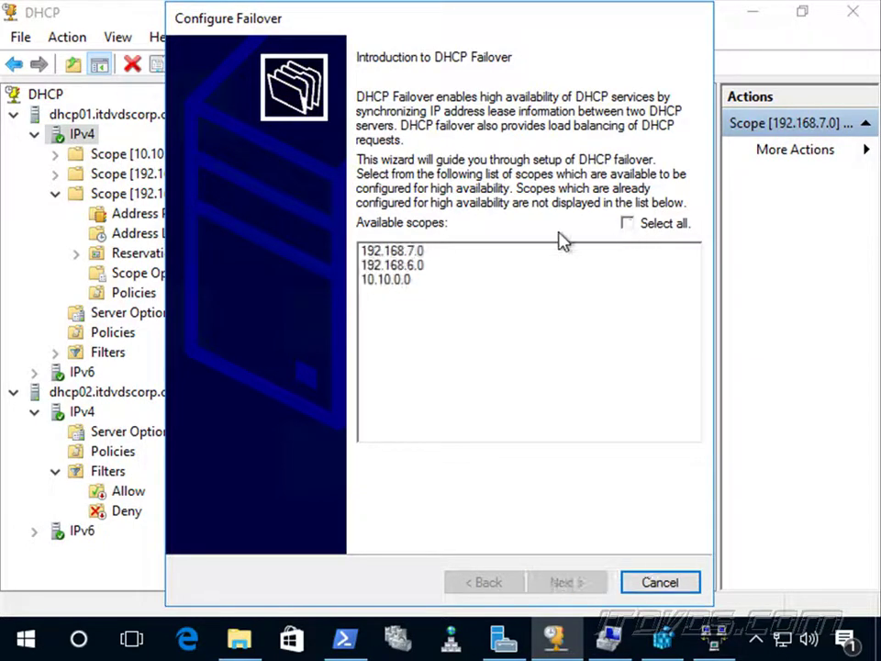
pyautogui.click(411, 252)
pyautogui.click(420, 266)
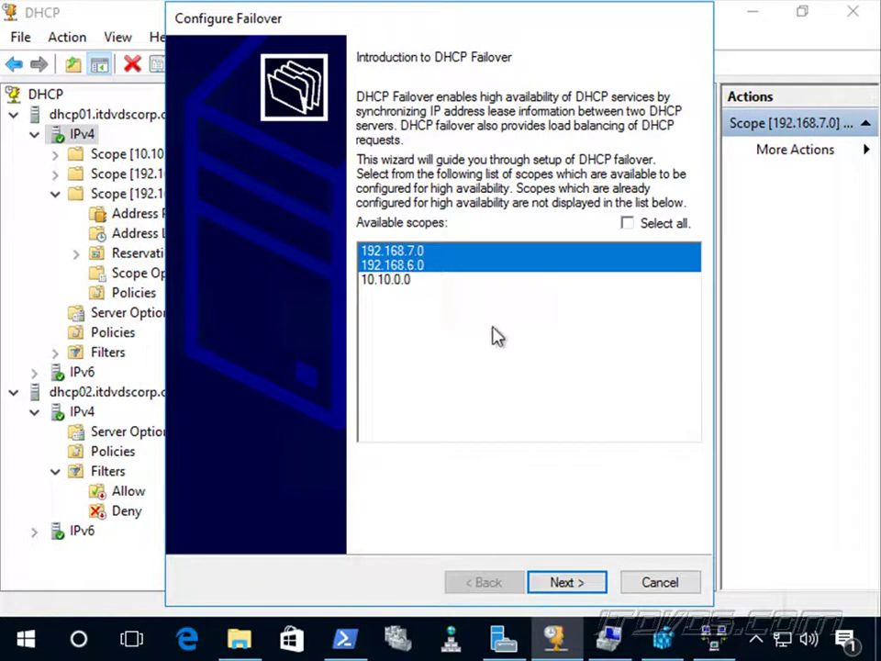
pyautogui.click(668, 582)
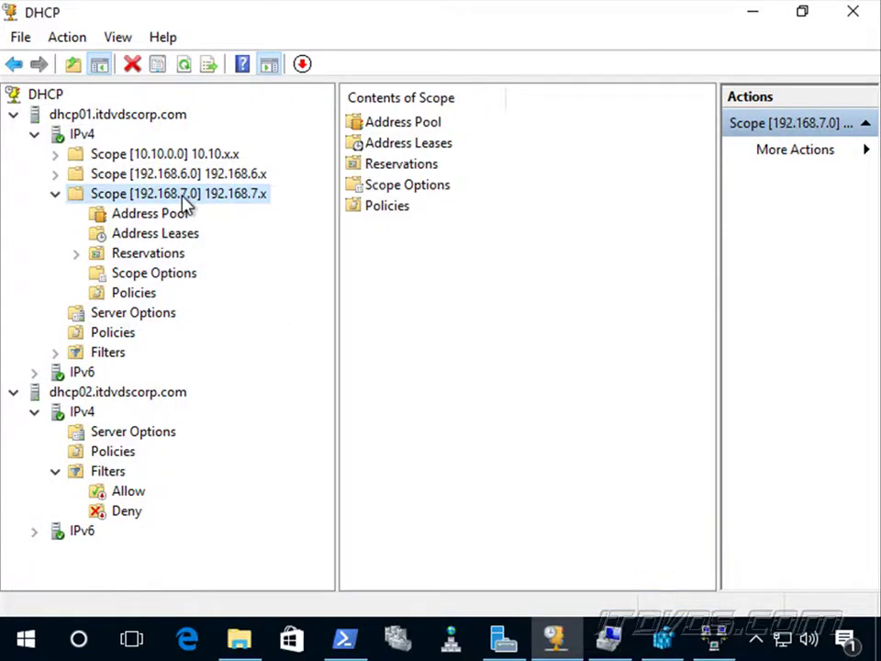
# Step: Start Configure Failover on scope 192.168.7.0 and paste dhcp02.itdvdscorp.com as the partner server
pyautogui.rightClick(182, 200)
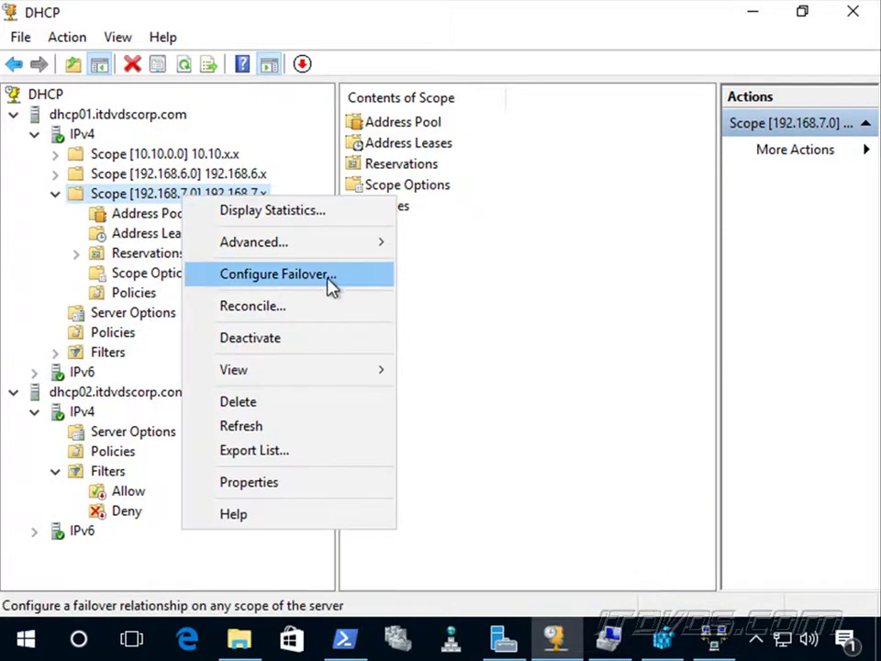
pyautogui.click(328, 290)
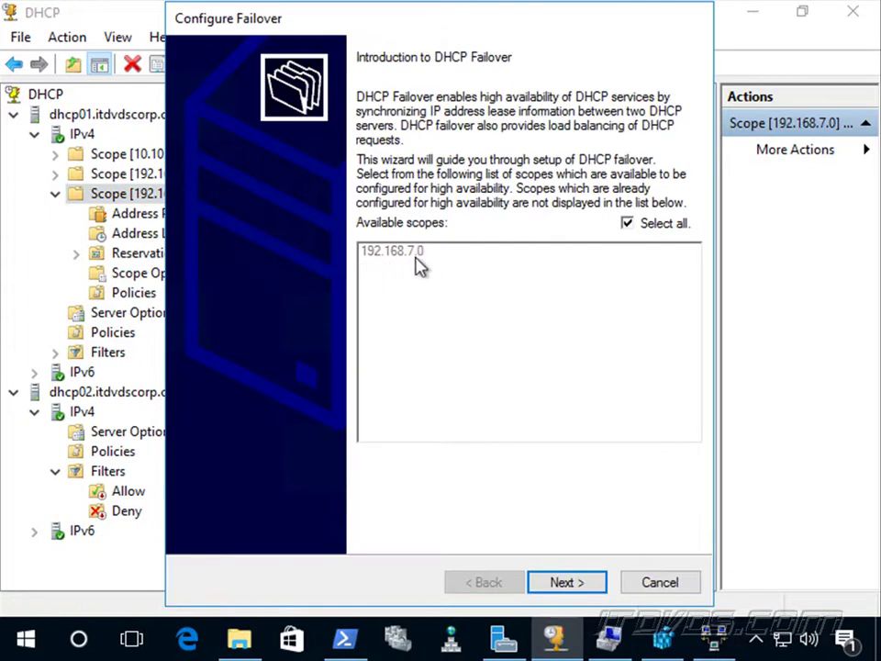
pyautogui.click(584, 583)
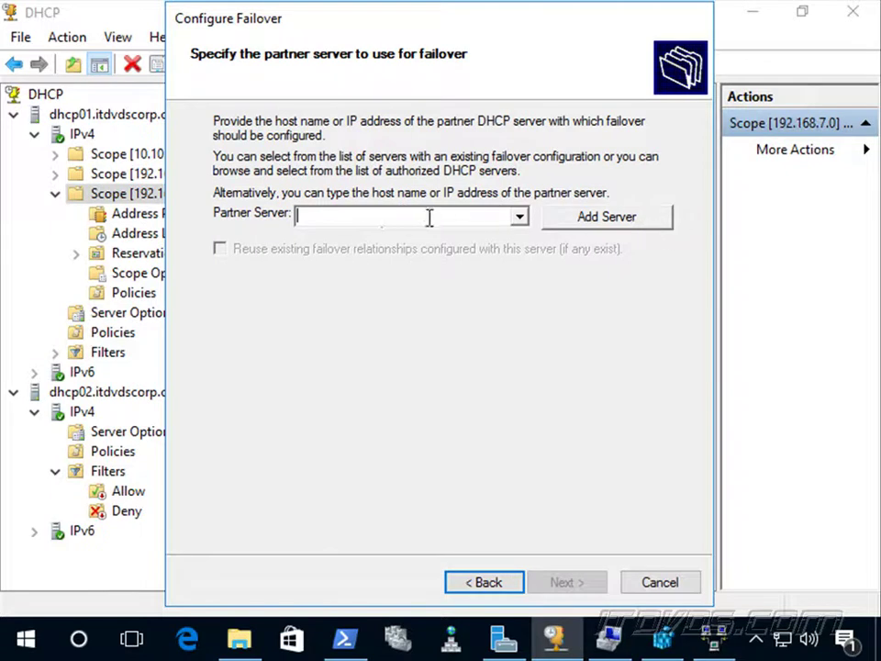
pyautogui.write('dhcp02.itdvdscorp.com')
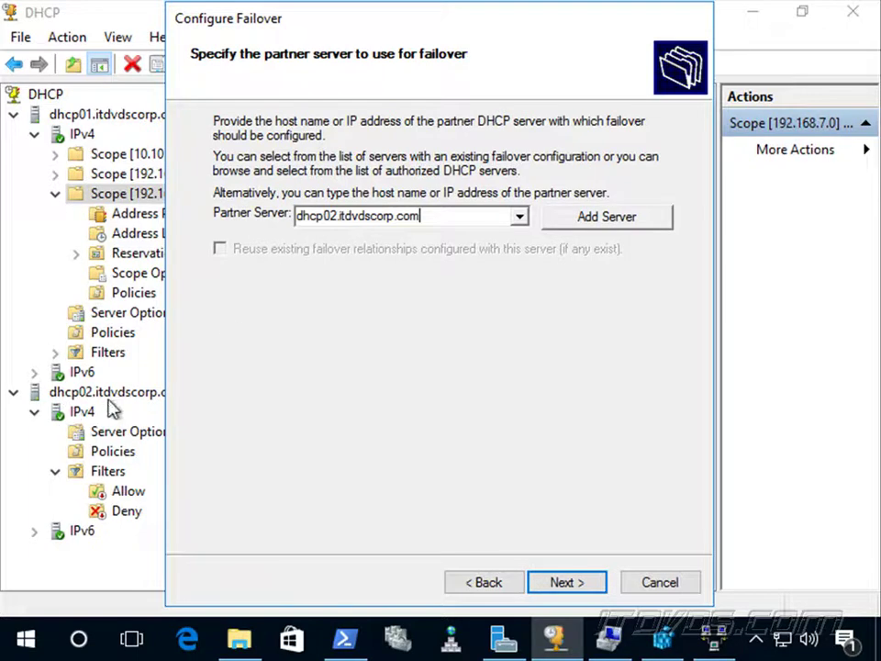
# Step: Advance to the new relationship page and review the default name's local and partner server parts
pyautogui.click(581, 582)
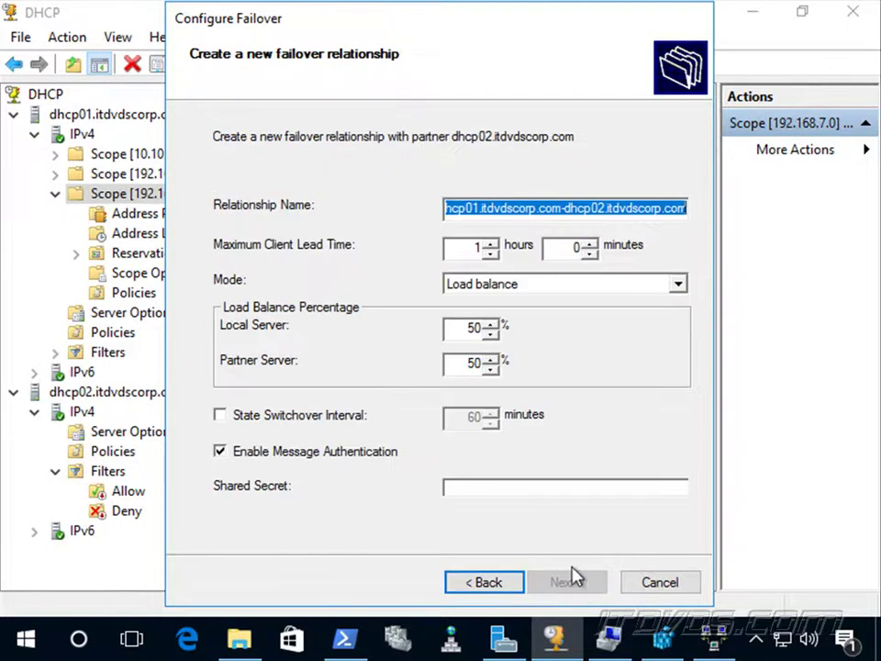
pyautogui.click(478, 207)
pyautogui.moveTo(479, 207); pyautogui.dragTo(399, 205)
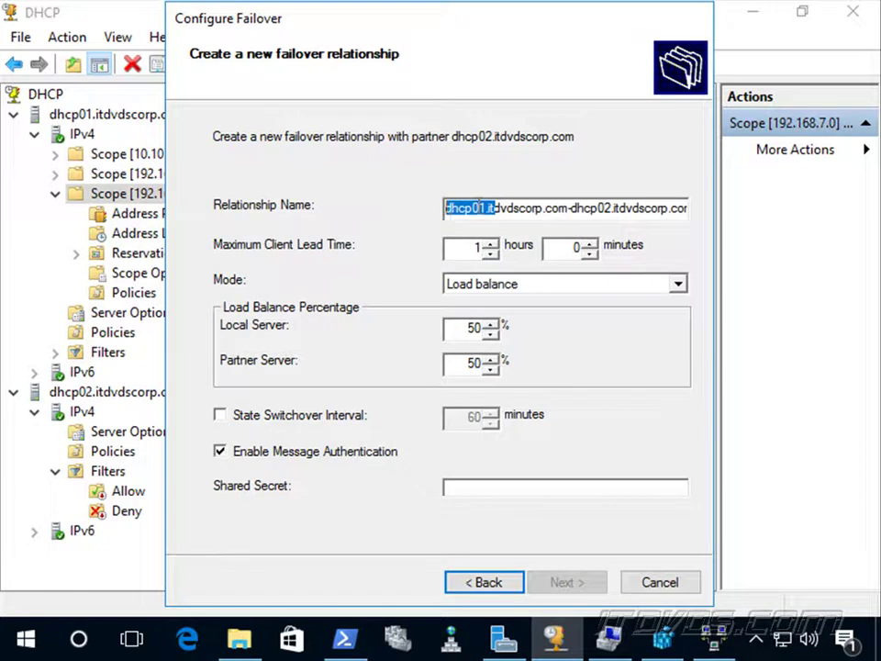
pyautogui.click(474, 208)
pyautogui.moveTo(573, 207); pyautogui.dragTo(657, 208)
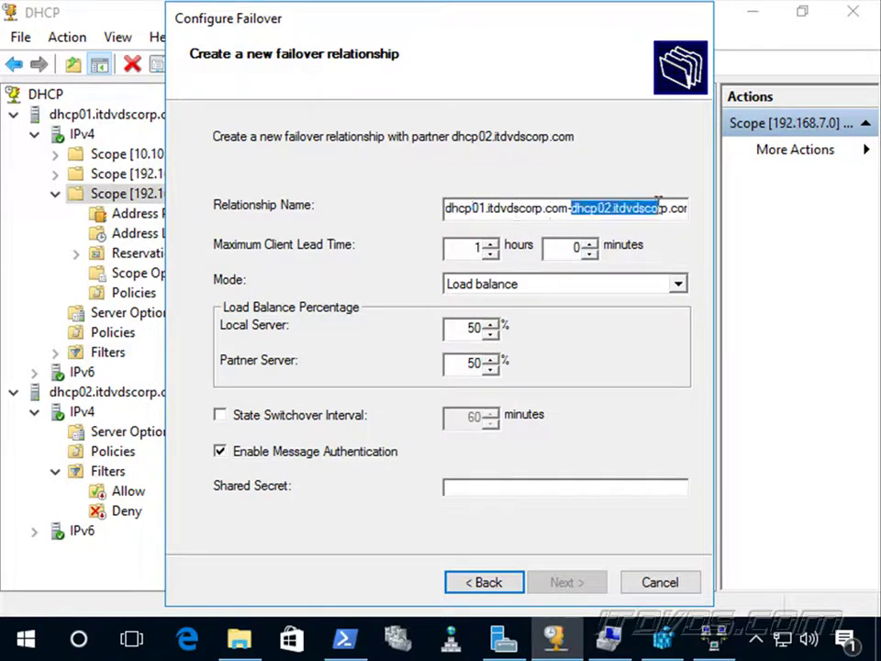
pyautogui.click(658, 208)
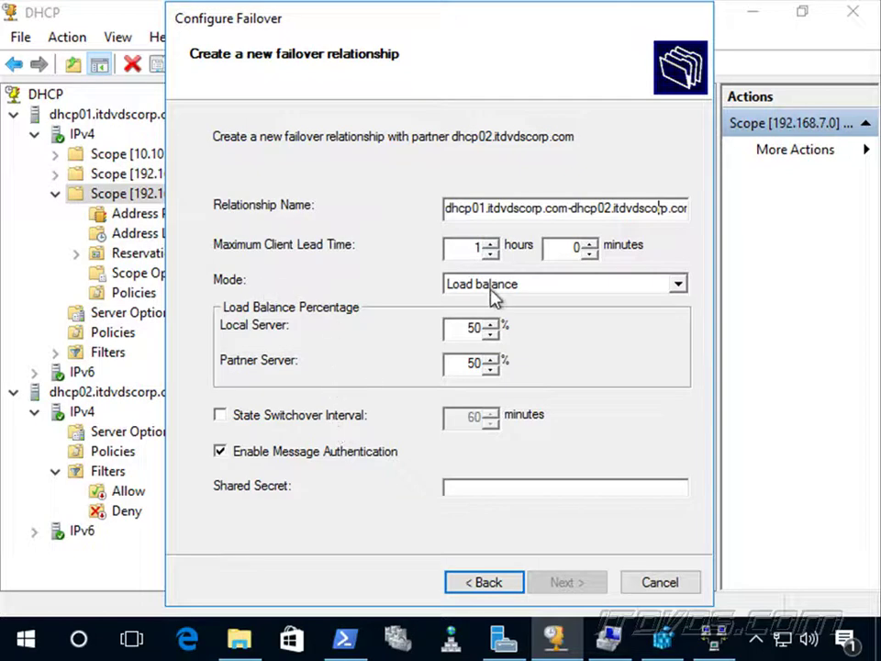
# Step: Keep Load balance mode and set the local server's share to 75%, leaving 25% for the partner
pyautogui.click(678, 286)
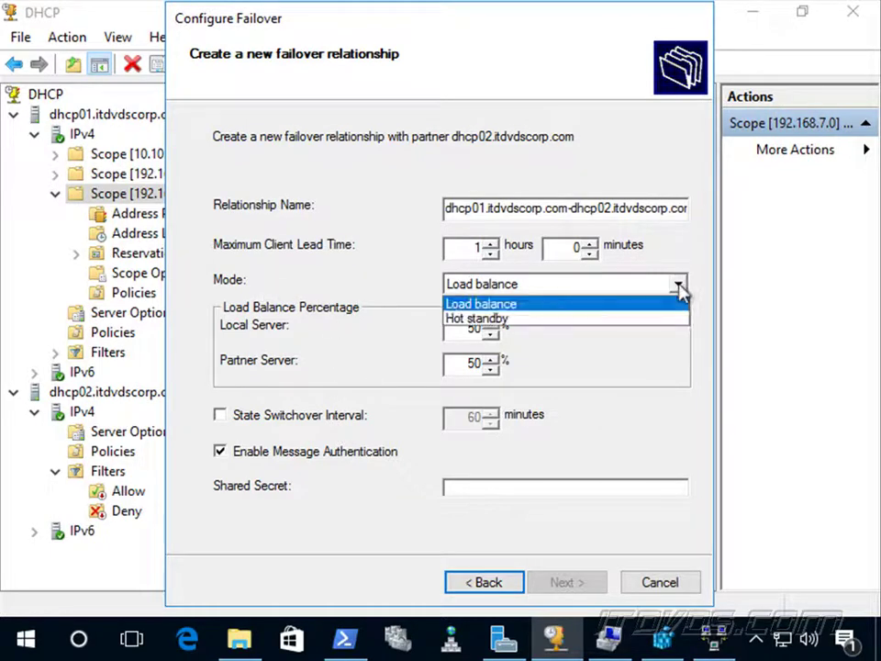
pyautogui.click(655, 275)
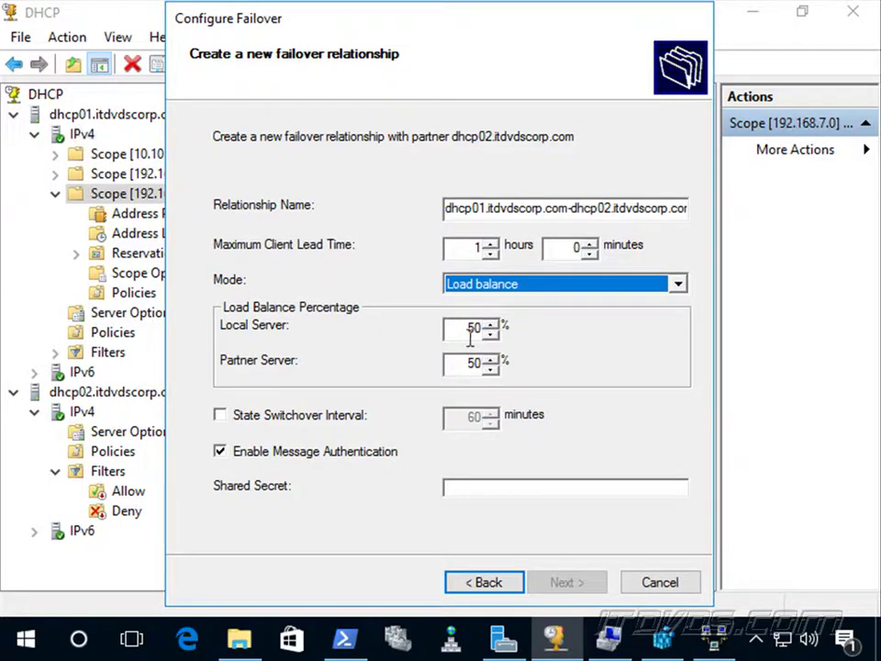
pyautogui.moveTo(463, 329); pyautogui.dragTo(613, 329)
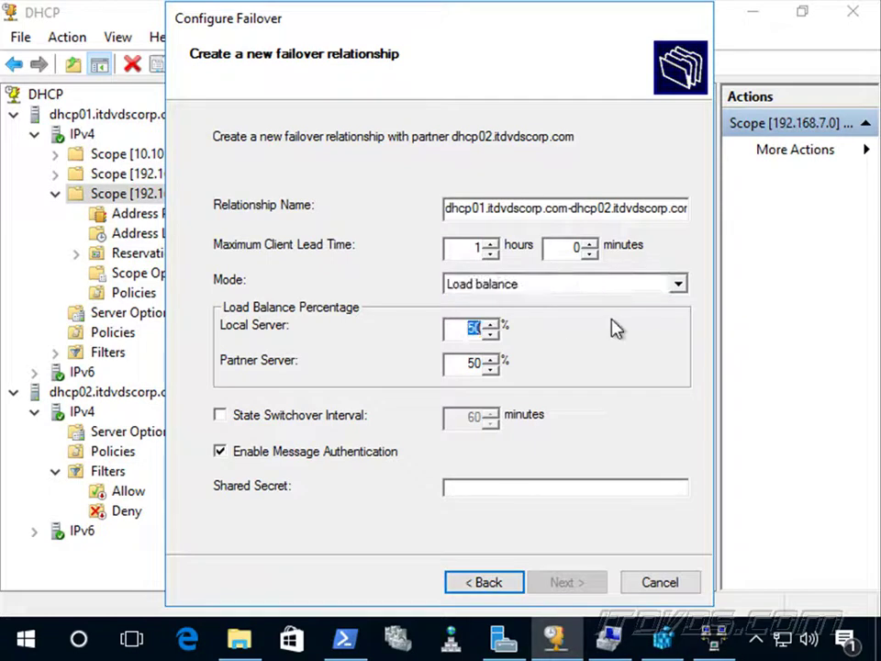
pyautogui.write('75')
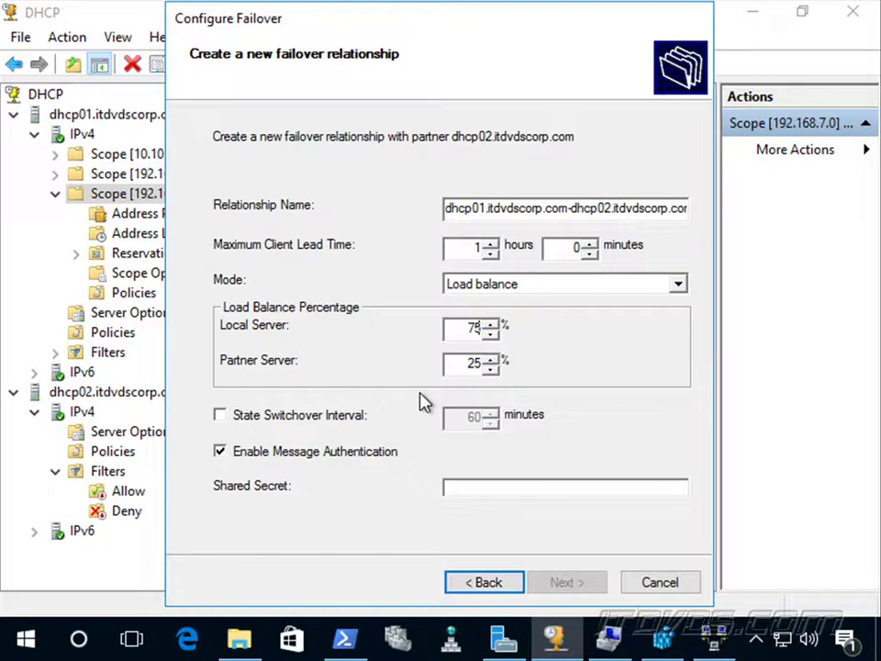
pyautogui.click(681, 283)
# Step: Switch the failover mode from Load balance to Hot standby
pyautogui.click(578, 317)
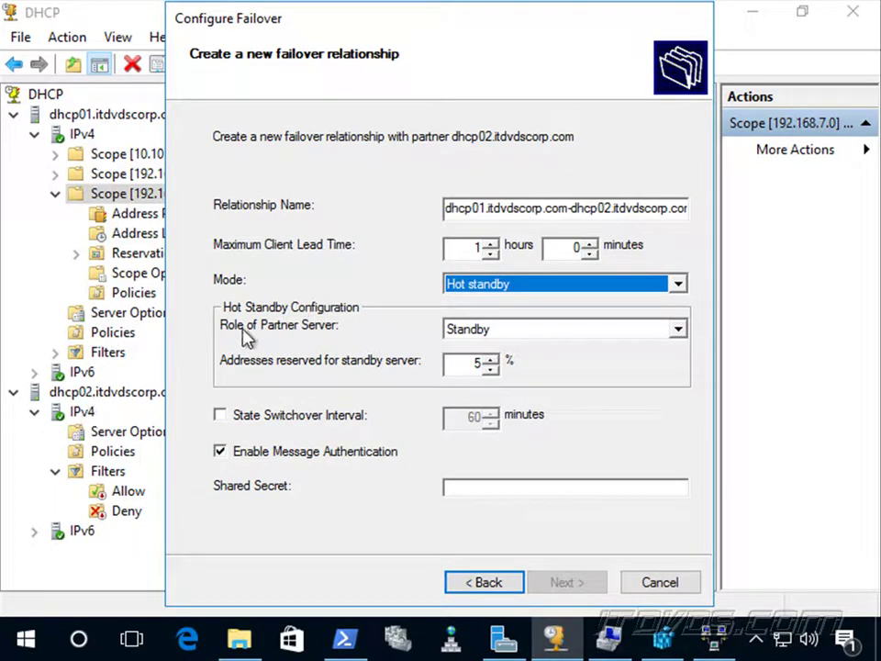
# Step: Keep the partner server's role as Standby and enable the 60-minute State Switchover Interval
pyautogui.click(500, 336)
pyautogui.click(492, 348)
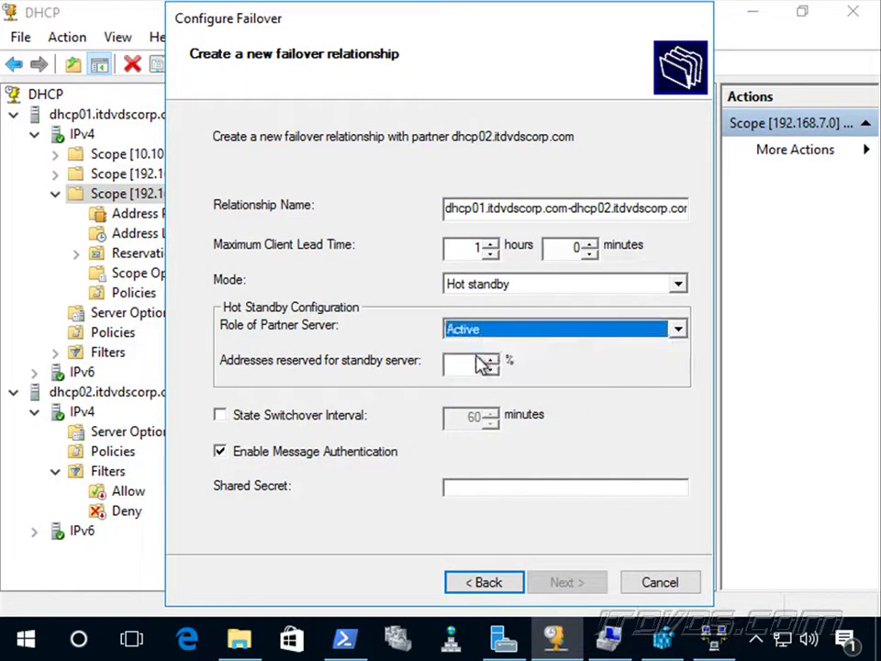
pyautogui.click(493, 336)
pyautogui.click(482, 363)
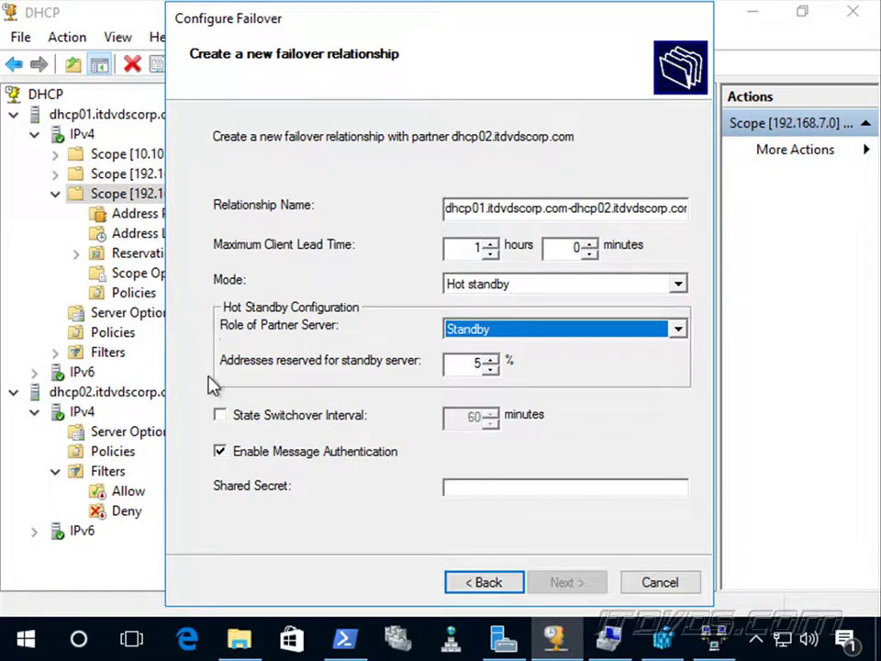
pyautogui.click(221, 419)
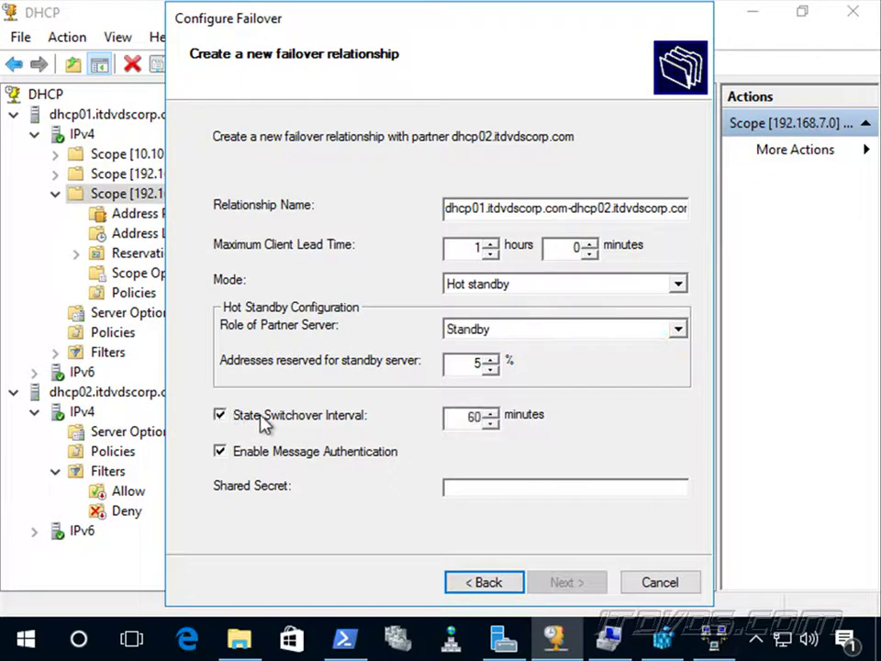
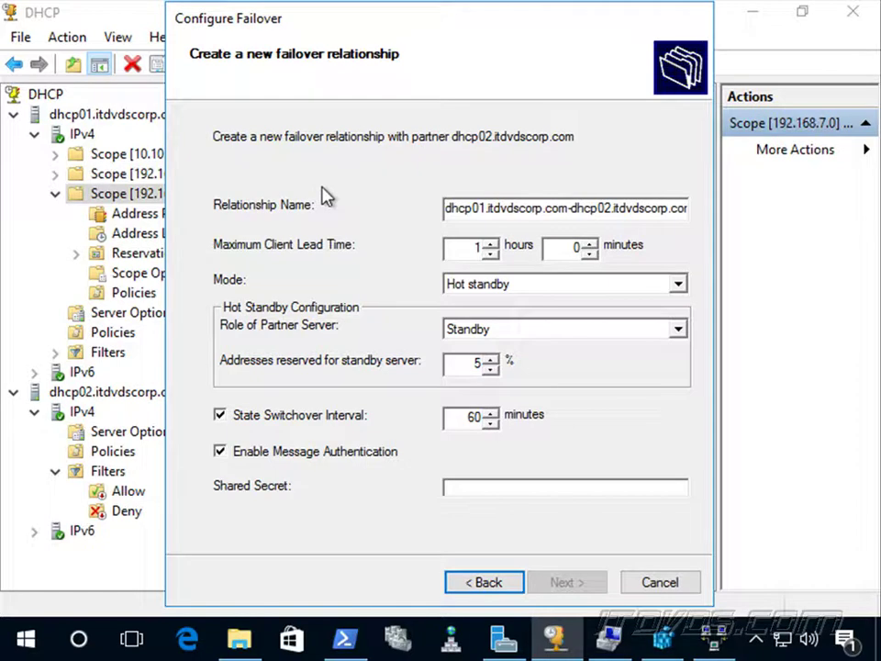
# Step: Create the dhcp02 failover in Load balance mode (75/25), entering the shared secret
pyautogui.click(535, 288)
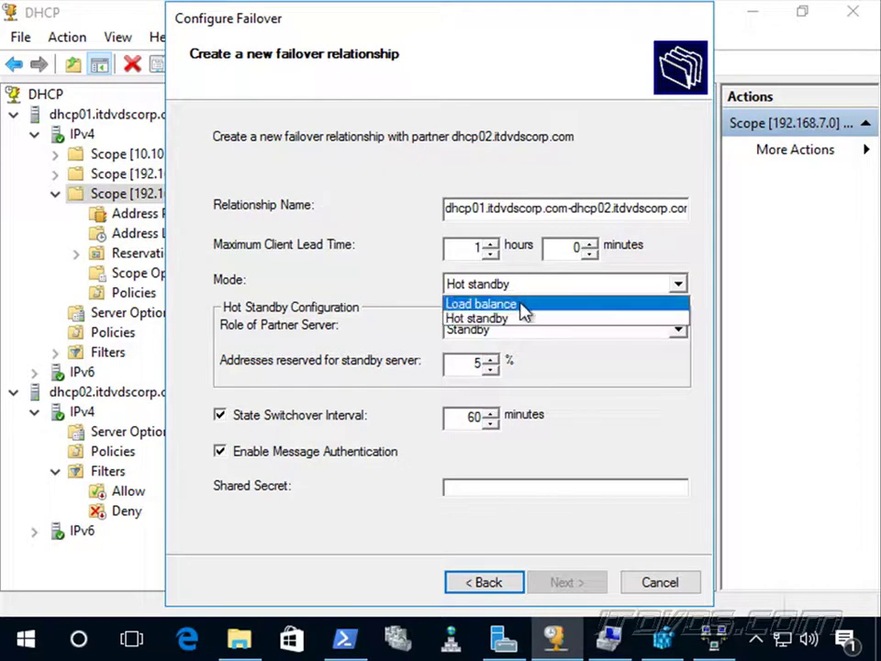
pyautogui.click(525, 305)
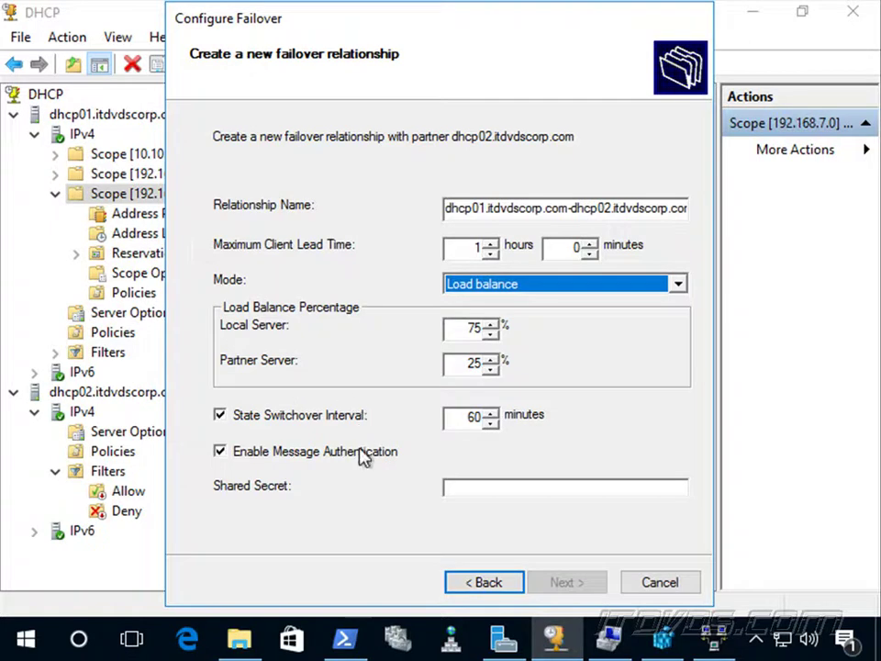
pyautogui.click(543, 489)
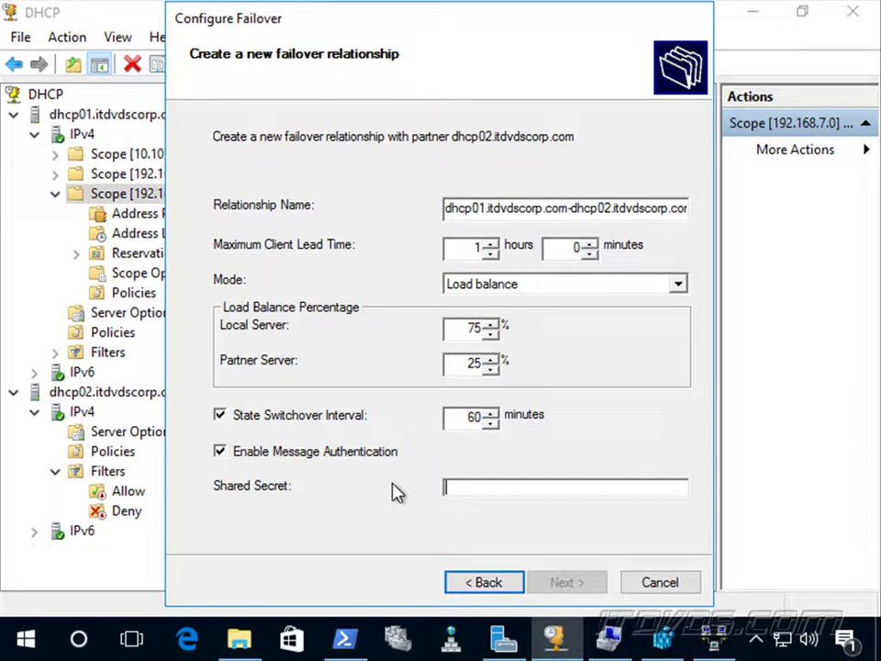
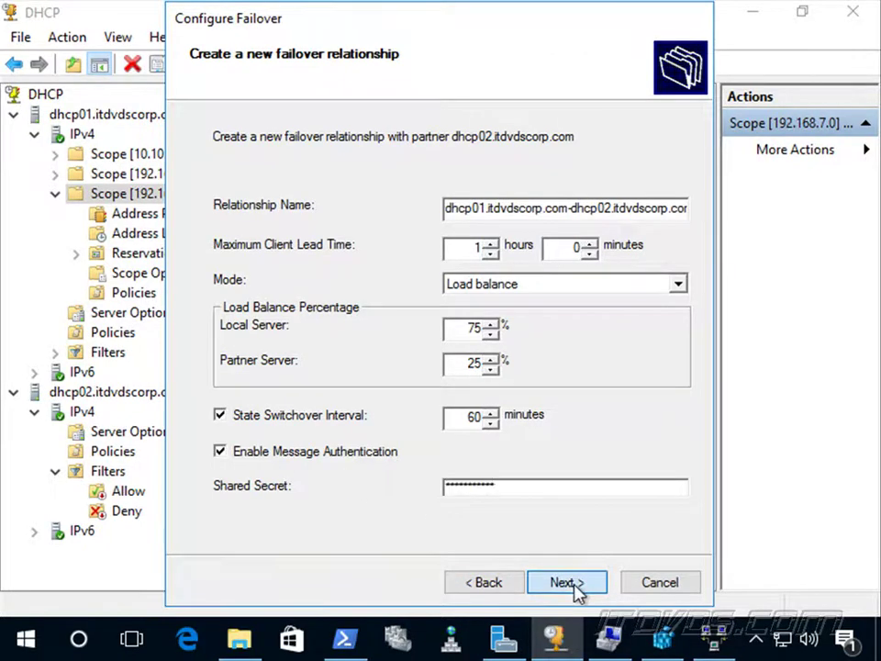
pyautogui.click(565, 583)
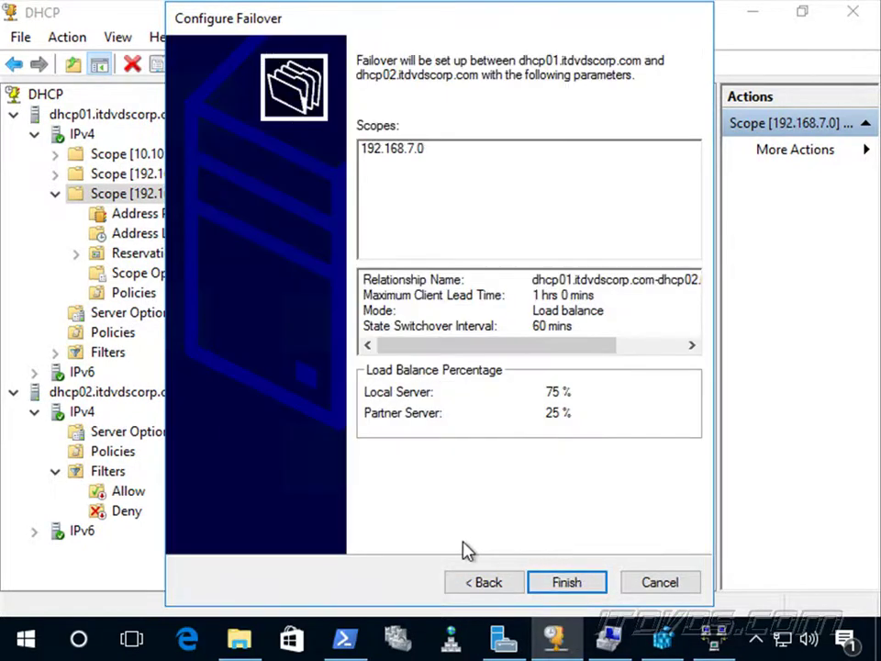
pyautogui.click(564, 582)
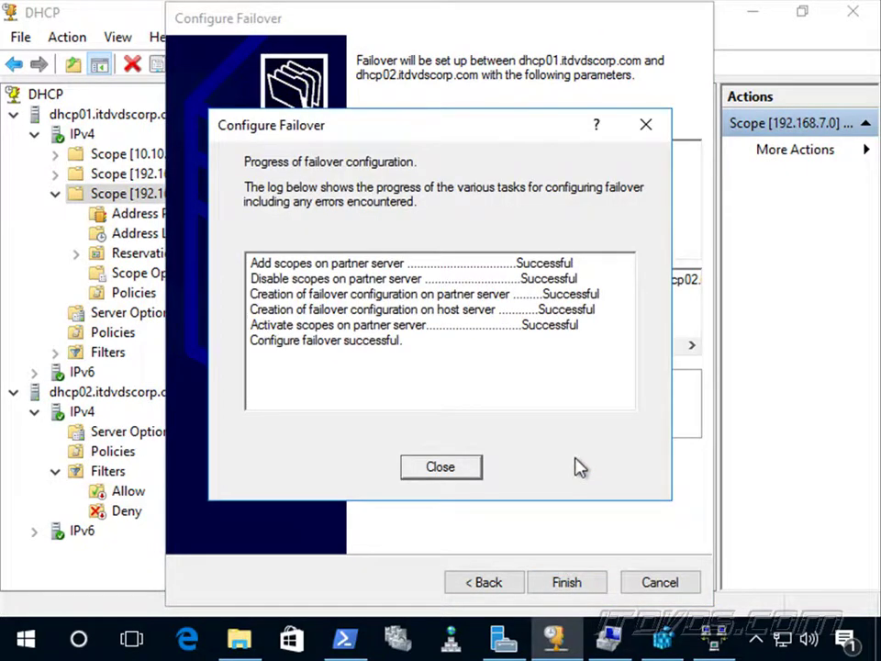
pyautogui.click(441, 464)
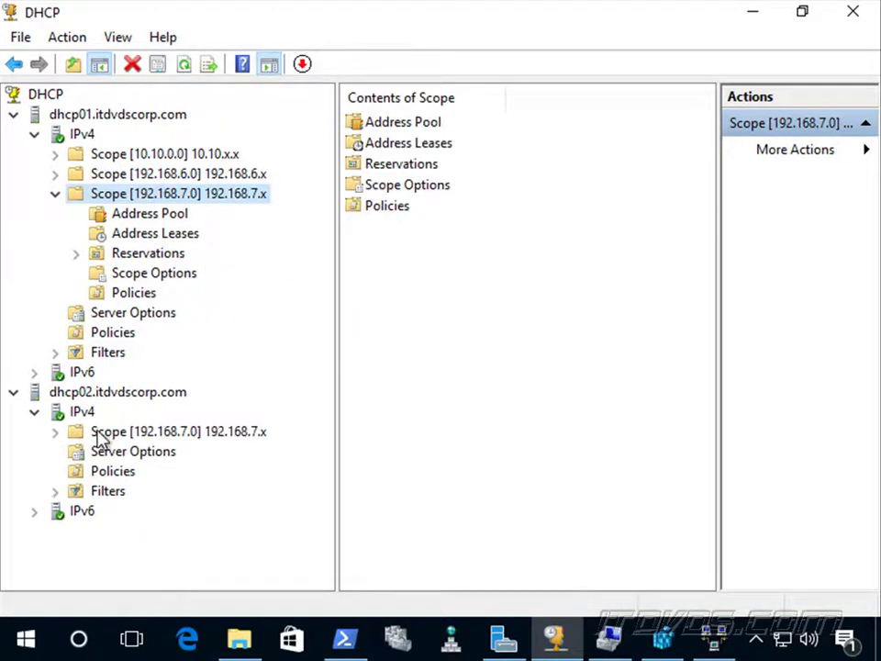
# Step: Refresh dhcp02's IPv4 node
pyautogui.click(81, 415)
pyautogui.rightClick(79, 413)
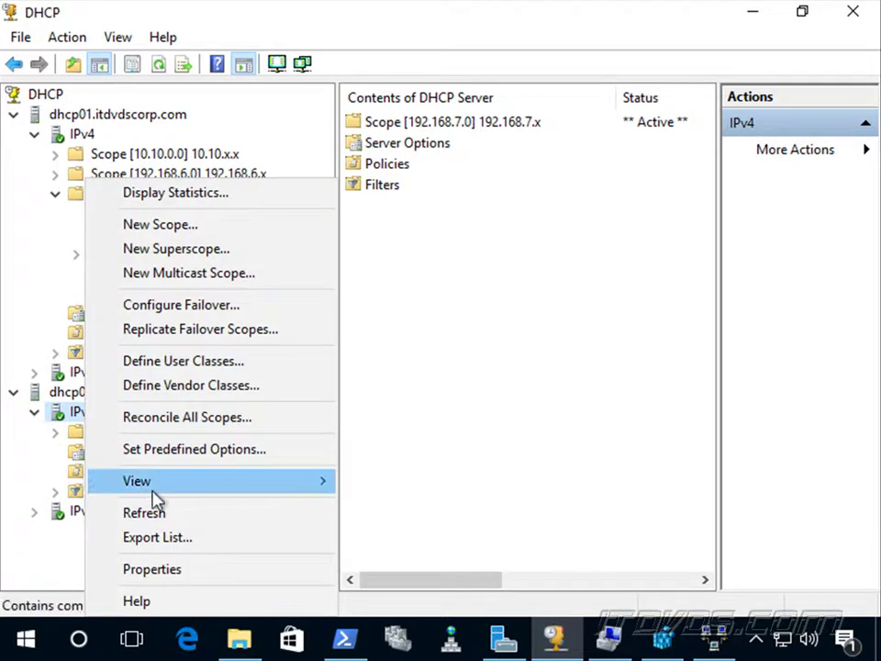
pyautogui.click(177, 517)
# Step: Compare the 192.168.7.50 lease in scope 192.168.7.0 on dhcp02 and dhcp01
pyautogui.doubleClick(138, 431)
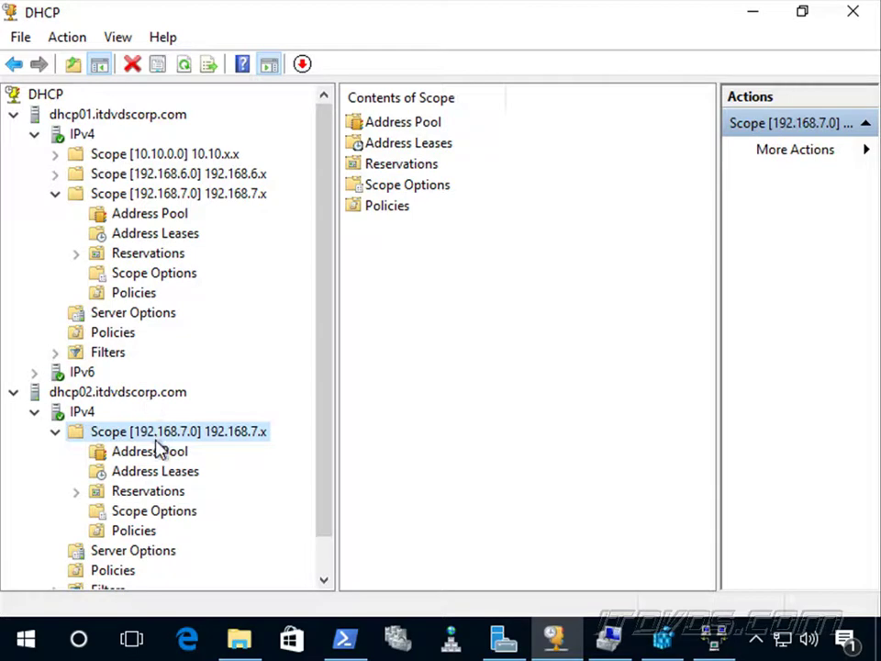
pyautogui.click(165, 473)
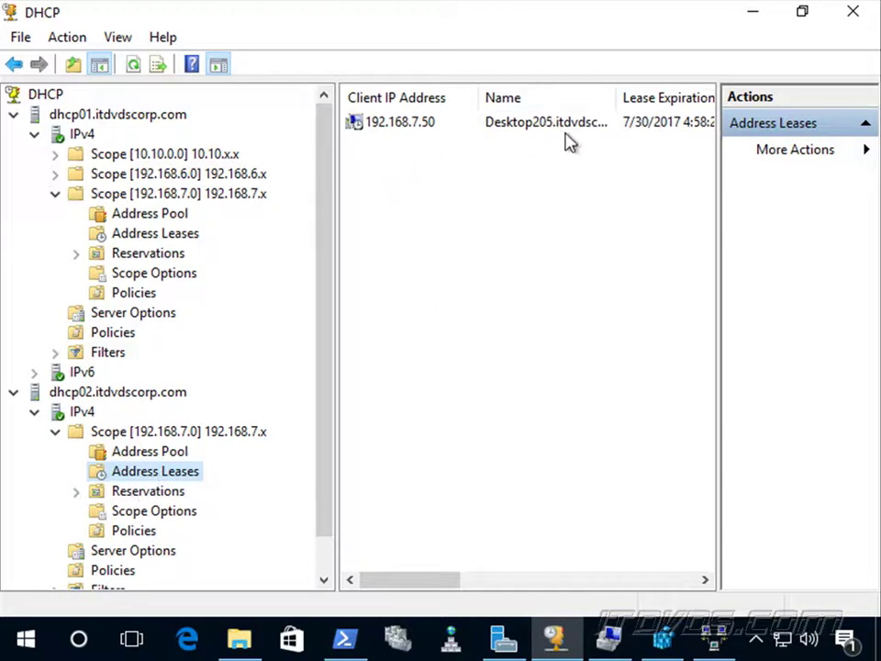
pyautogui.click(577, 128)
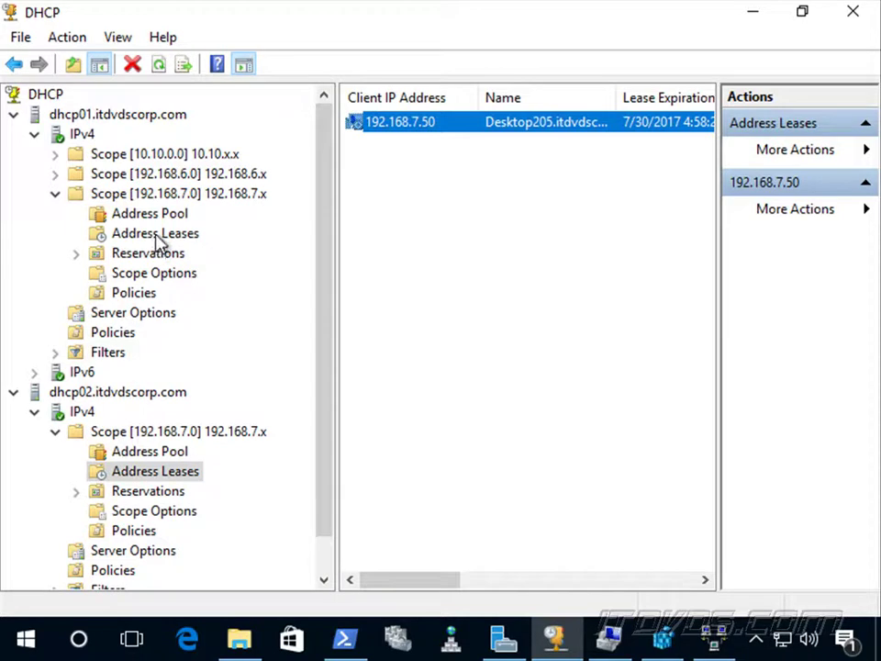
pyautogui.click(168, 235)
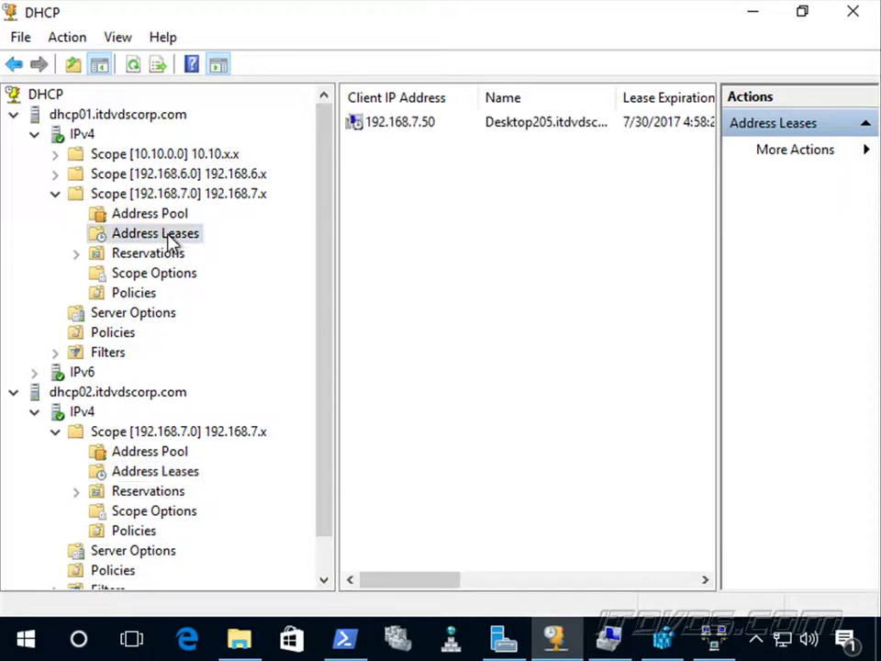
pyautogui.click(501, 125)
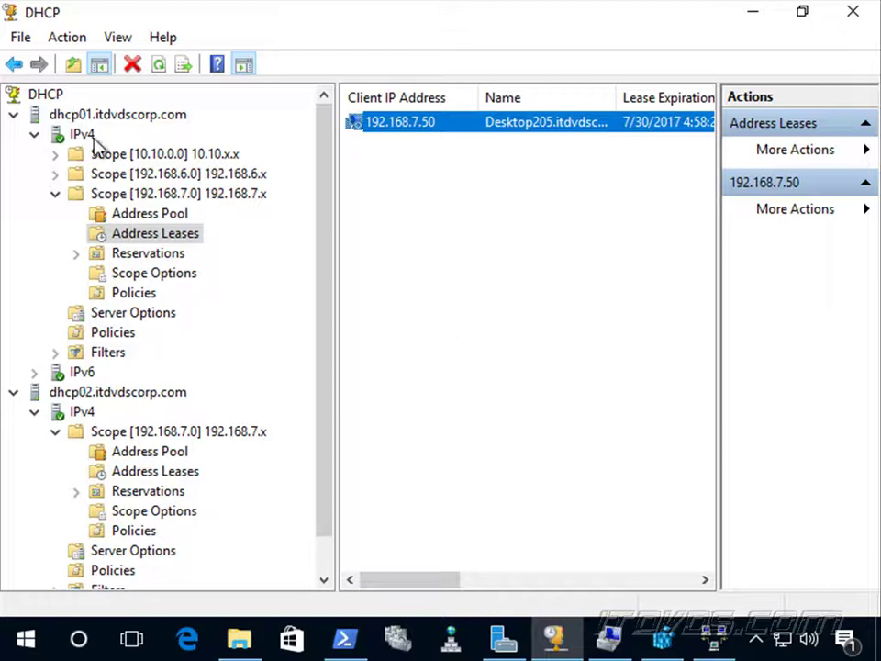
pyautogui.click(715, 638)
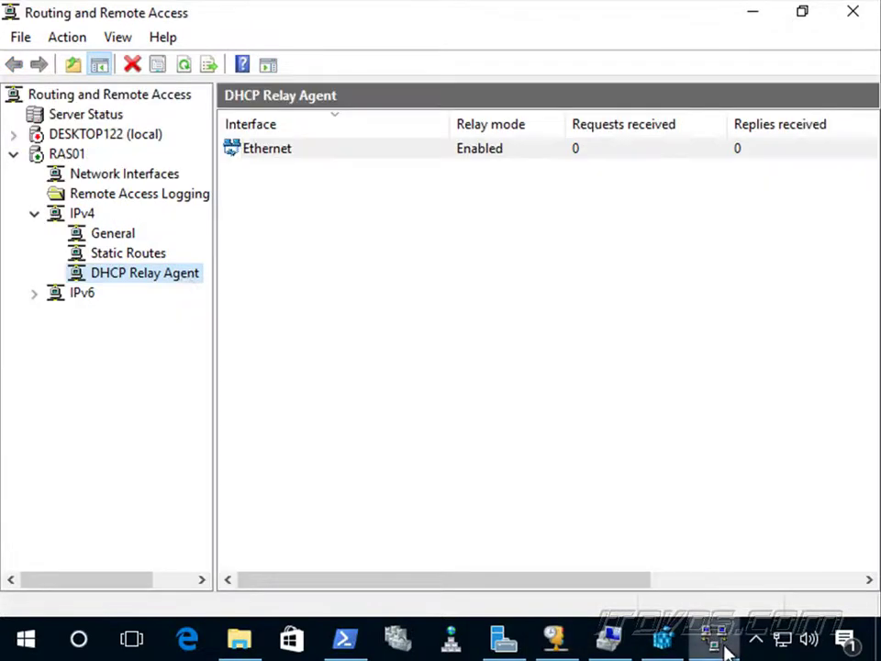
pyautogui.rightClick(120, 278)
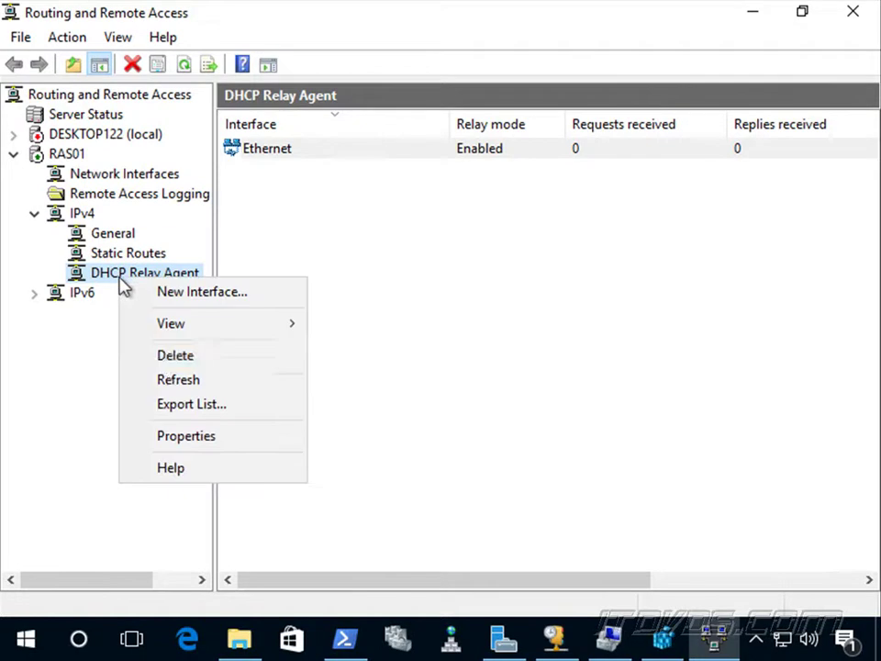
pyautogui.click(195, 440)
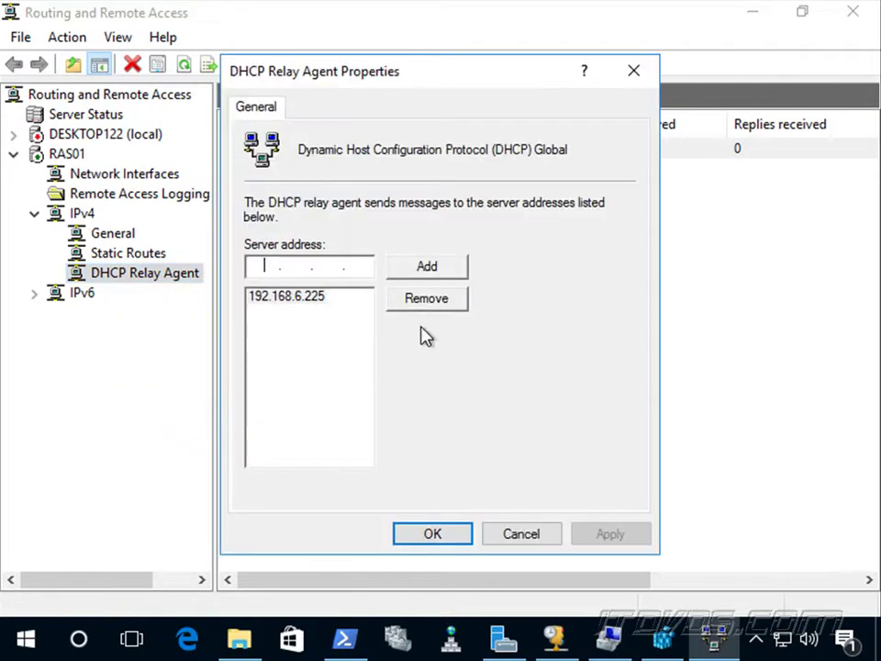
pyautogui.write('192.168.')
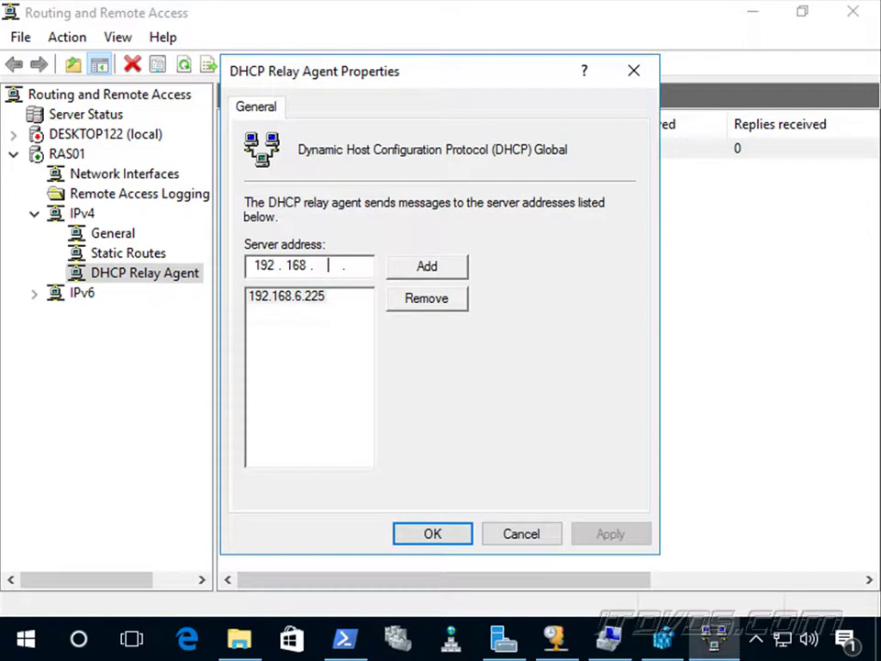
pyautogui.write('6.227')
pyautogui.click(424, 268)
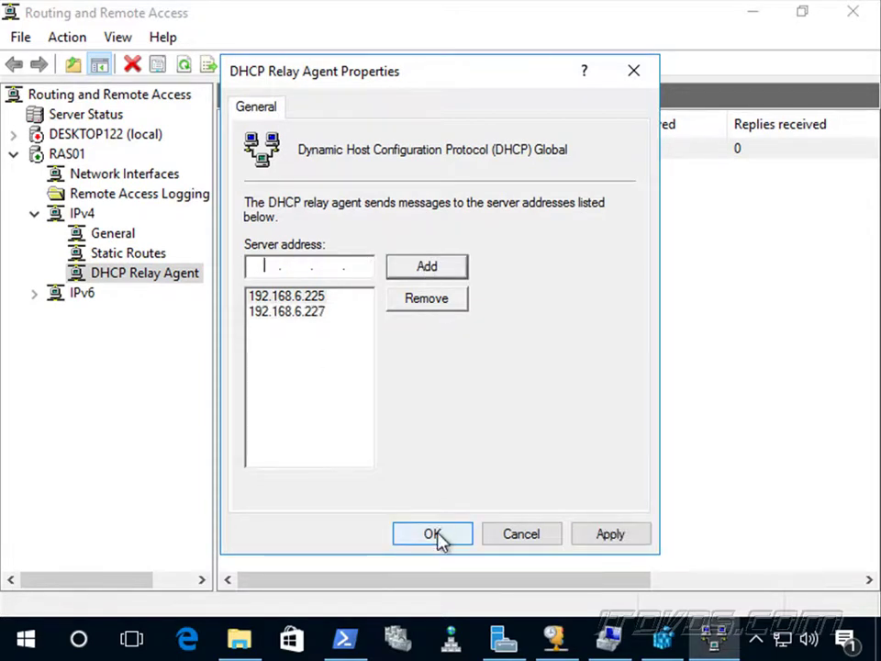
pyautogui.click(435, 534)
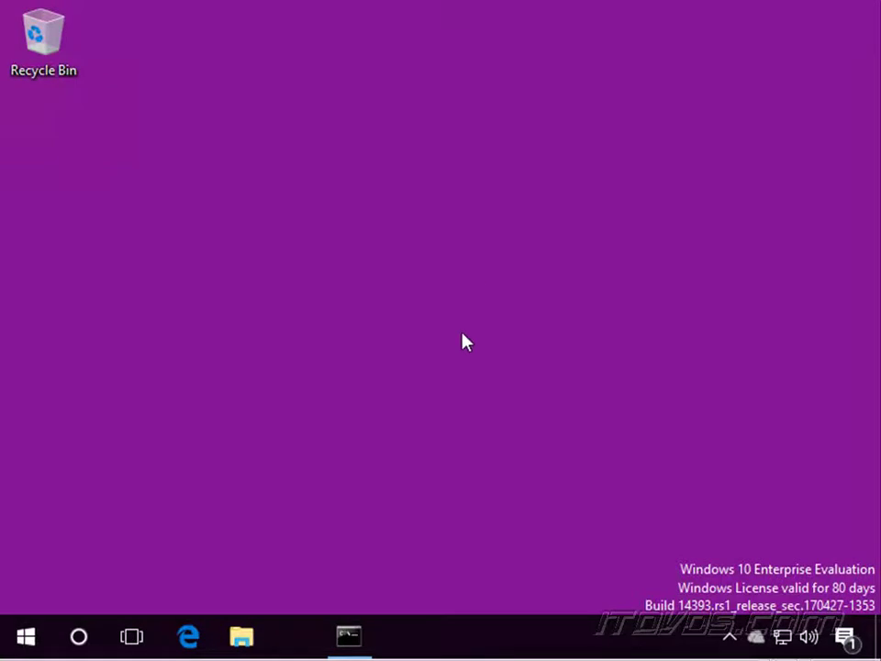
# Step: Release and renew the client's IP address with ipconfig /release and /renew
pyautogui.click(357, 637)
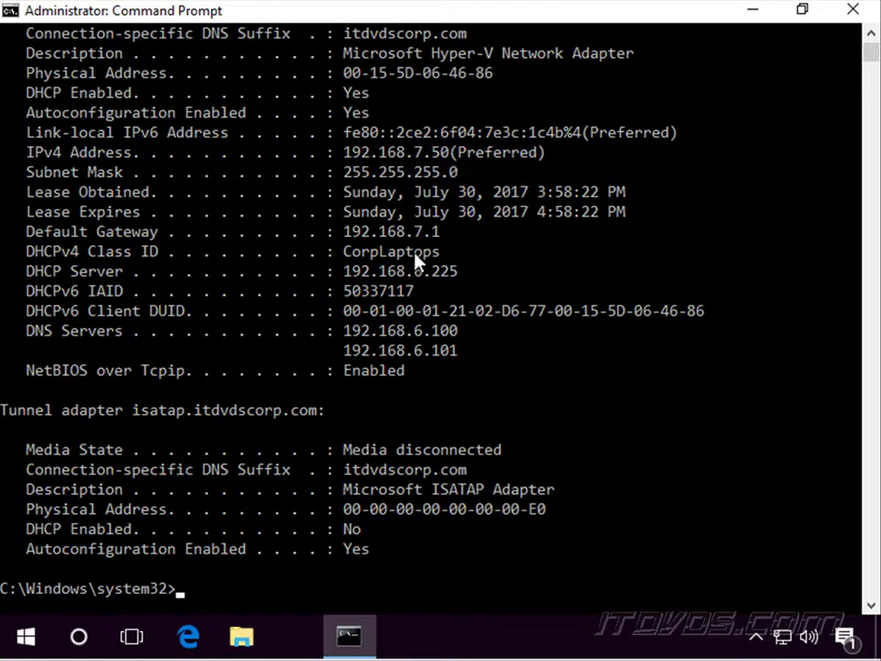
pyautogui.click(347, 271)
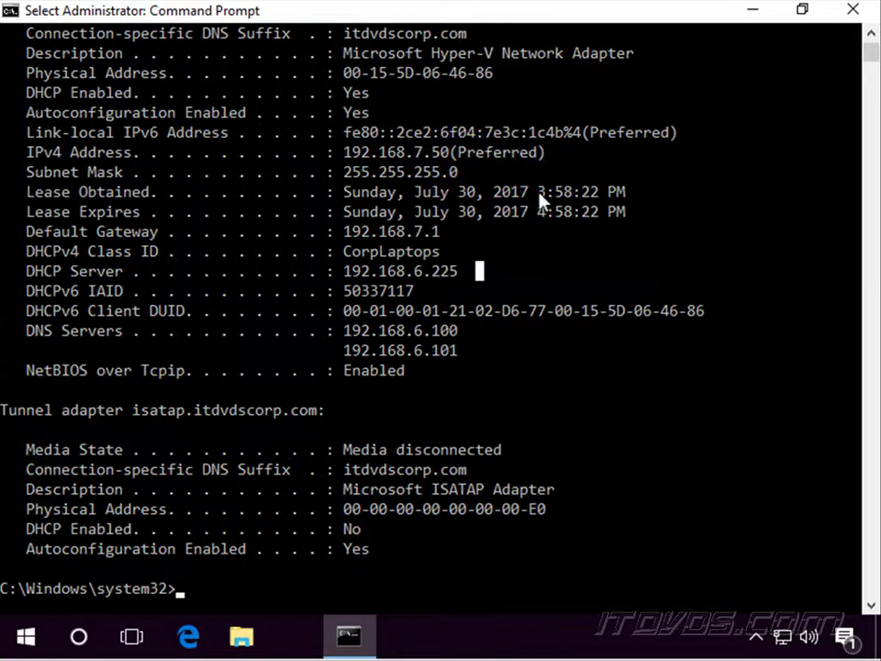
pyautogui.write('ipconfig /release')
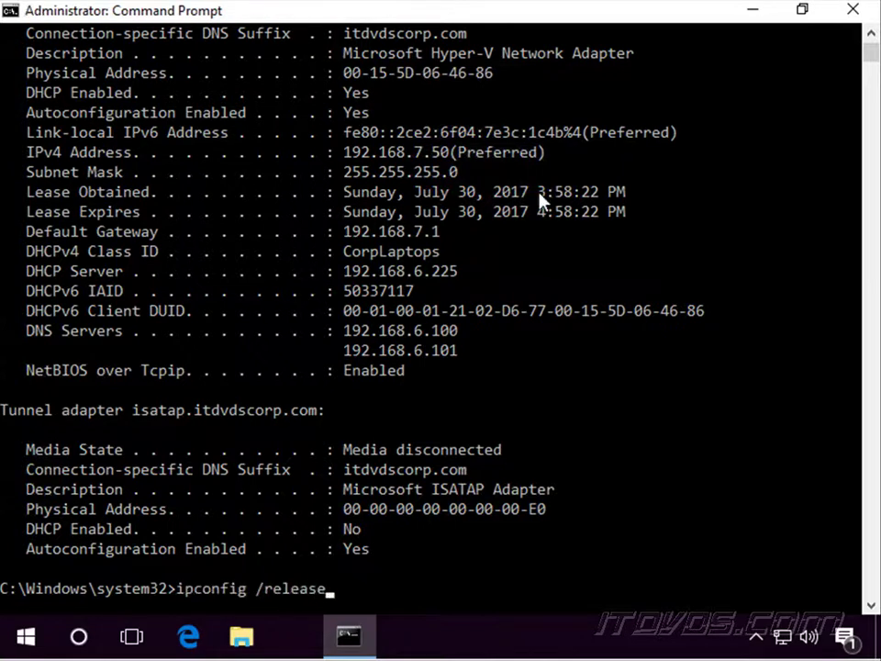
pyautogui.press('Return')
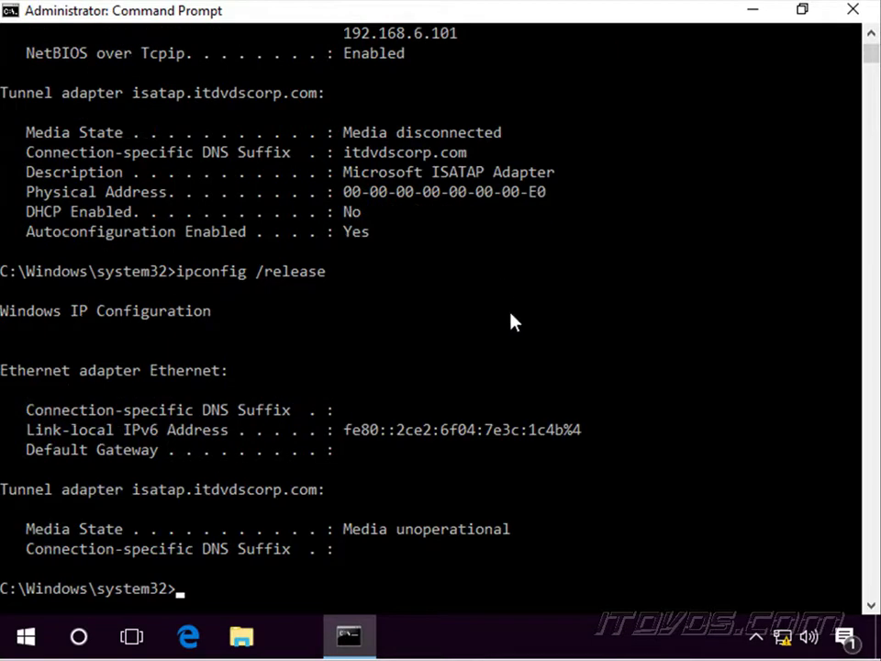
pyautogui.press('Up')
pyautogui.press('BackSpace')
pyautogui.press('BackSpace')
pyautogui.press('BackSpace')
pyautogui.press('BackSpace')
pyautogui.press('BackSpace')
pyautogui.write('new')
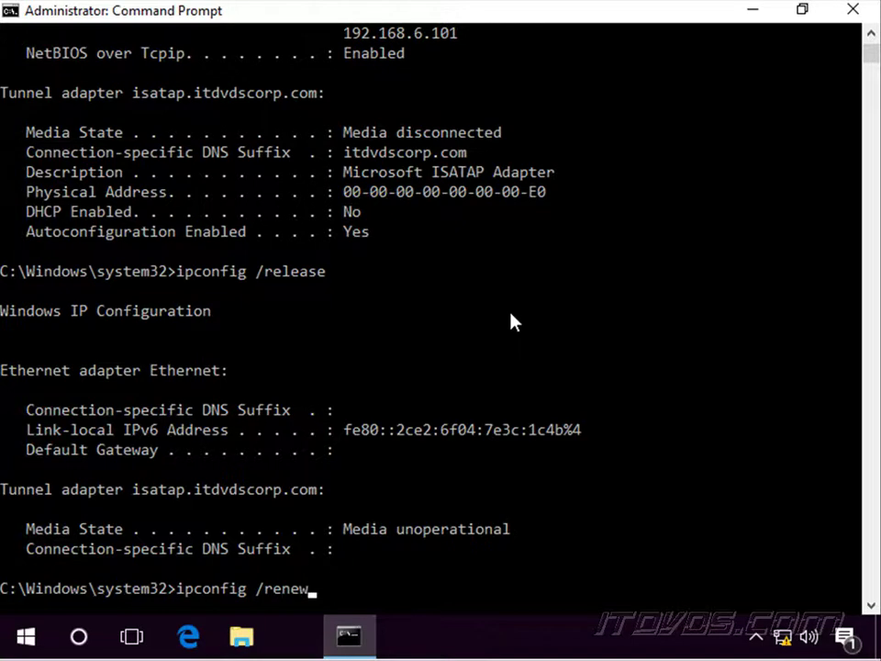
pyautogui.press('Return')
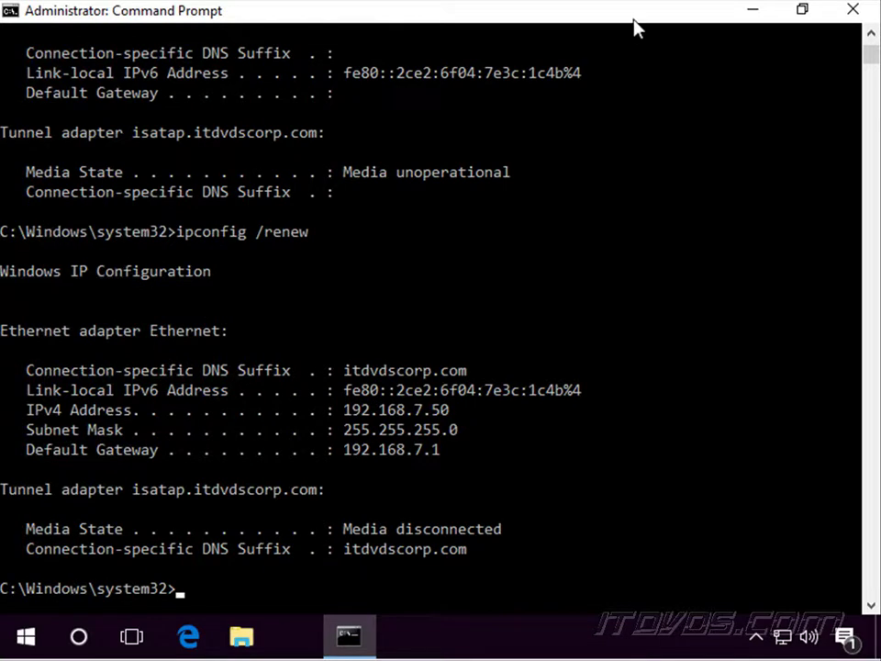
# Step: List the full adapter configuration with ipconfig /all
pyautogui.press('Up')
pyautogui.press('BackSpace')
pyautogui.press('BackSpace')
pyautogui.press('BackSpace')
pyautogui.press('BackSpace')
pyautogui.press('BackSpace')
pyautogui.write('all')
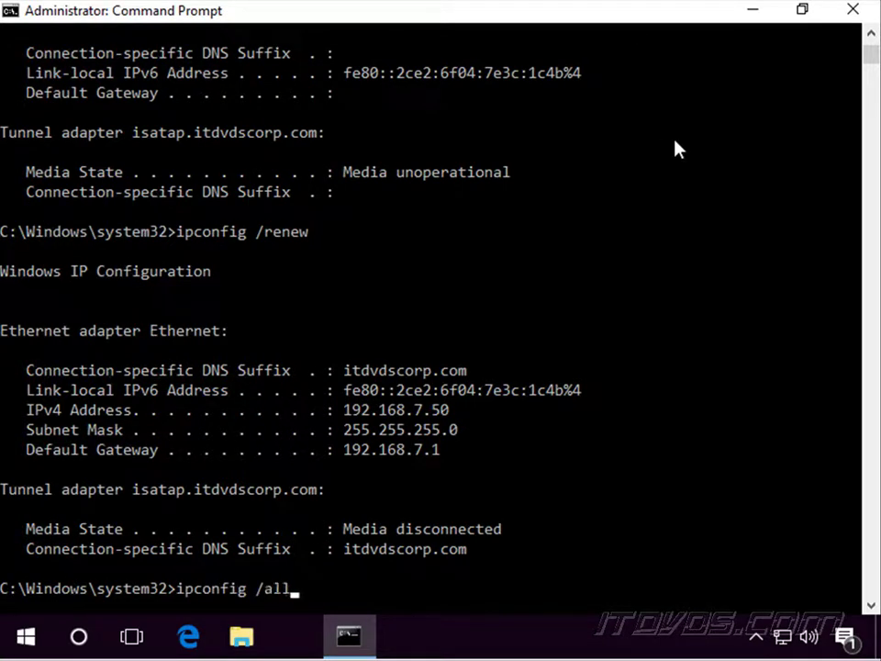
pyautogui.press('Return')
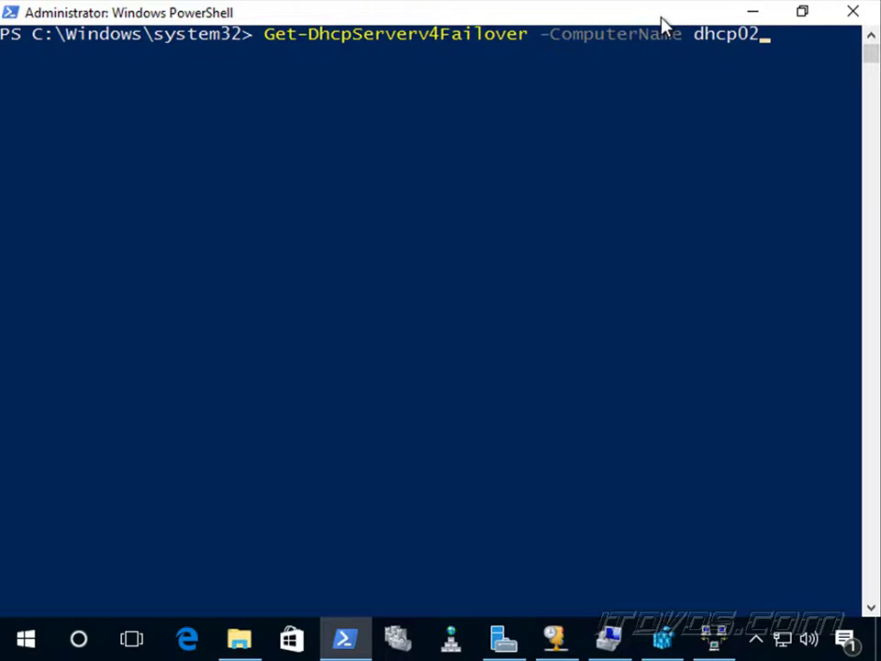
# Step: Run Get-DhcpServerv4Failover -ComputerName dhcp02 to show LoadBalance mode at 25 percent
pyautogui.press('Return')
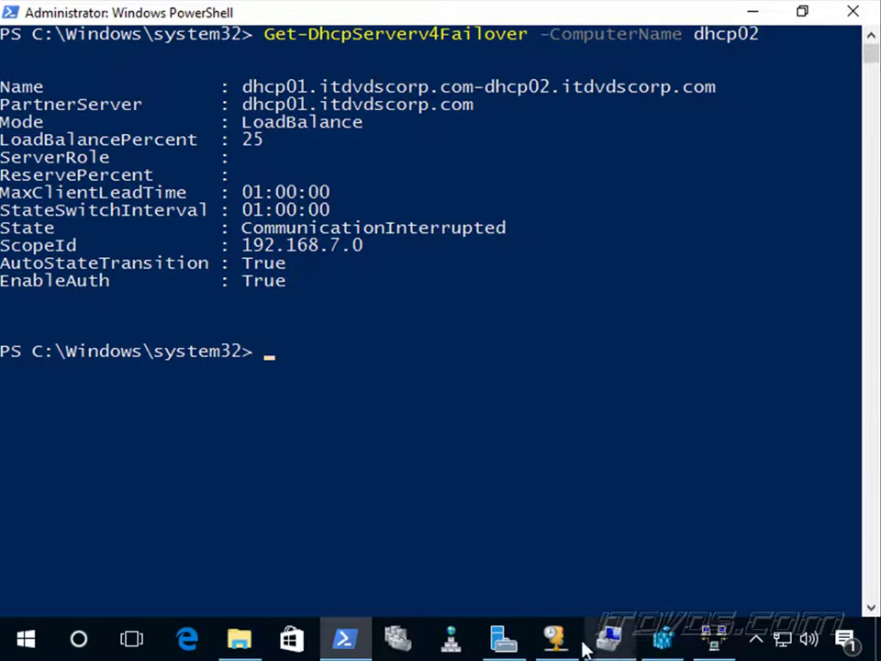
pyautogui.click(554, 642)
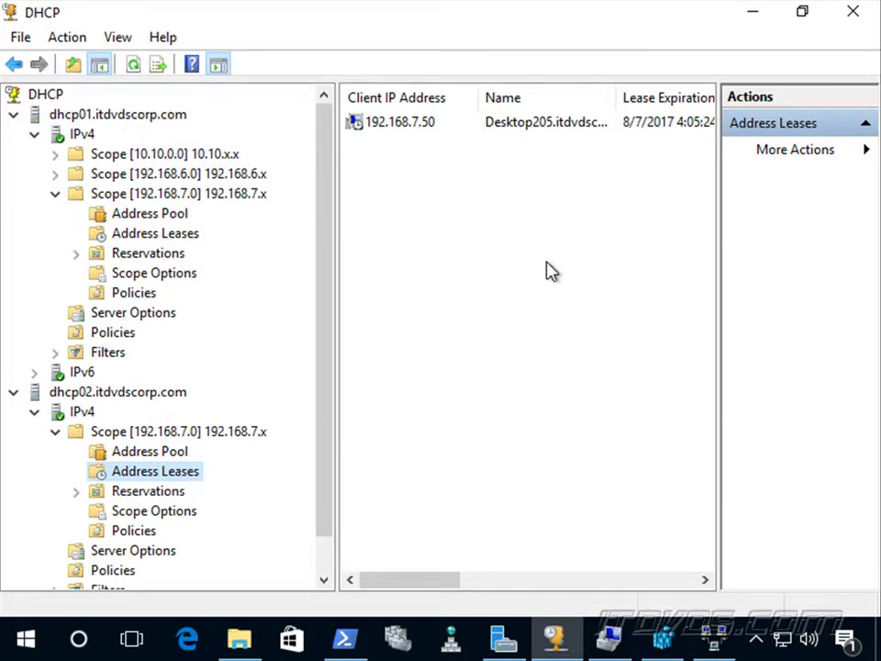
# Step: Open the Properties of dhcp02's Scope [192.168.7.0]
pyautogui.rightClick(192, 435)
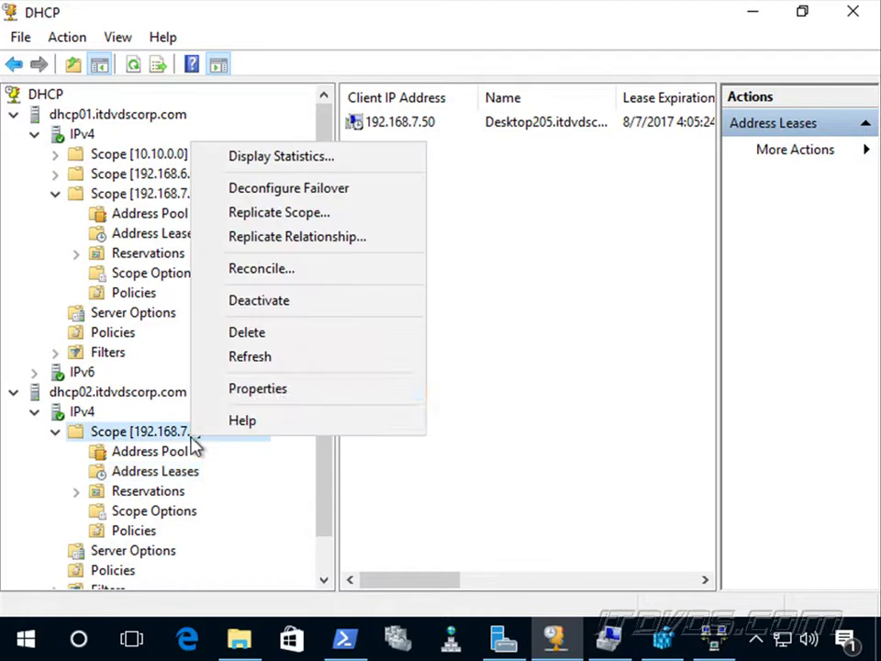
pyautogui.click(262, 389)
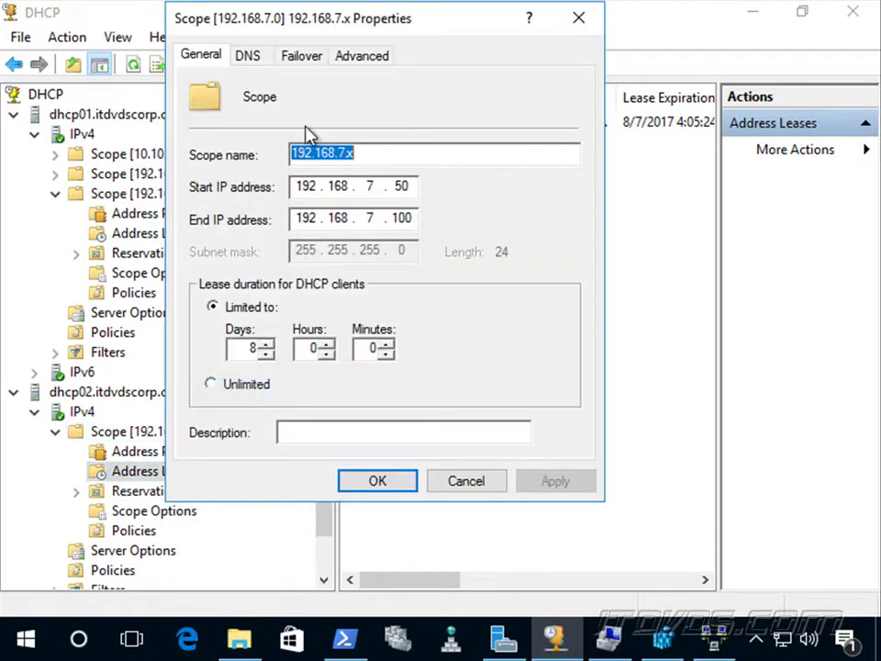
# Step: Recheck scope 192.168.7.0's Failover tab until both servers report Normal
pyautogui.click(303, 57)
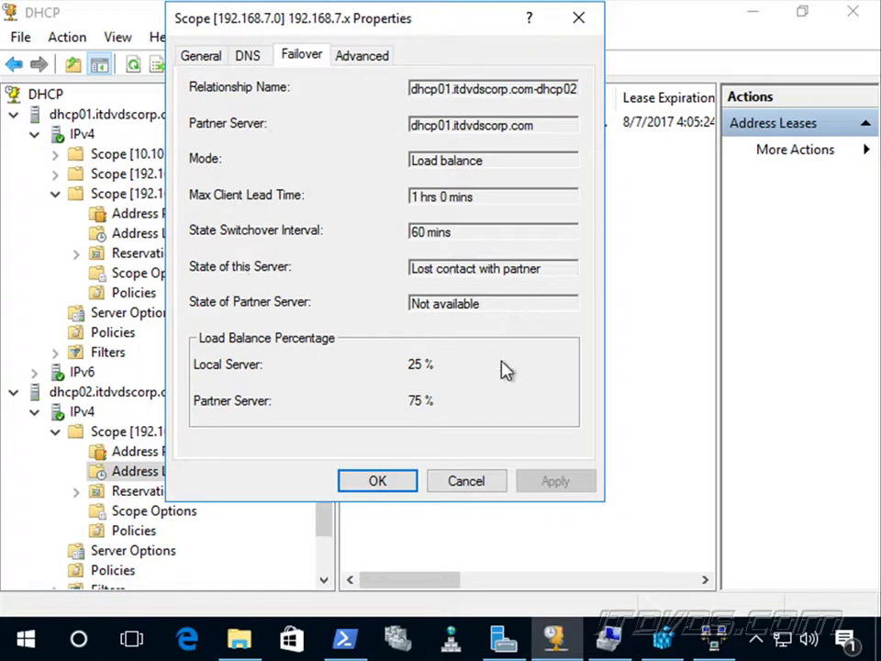
pyautogui.press('Escape')
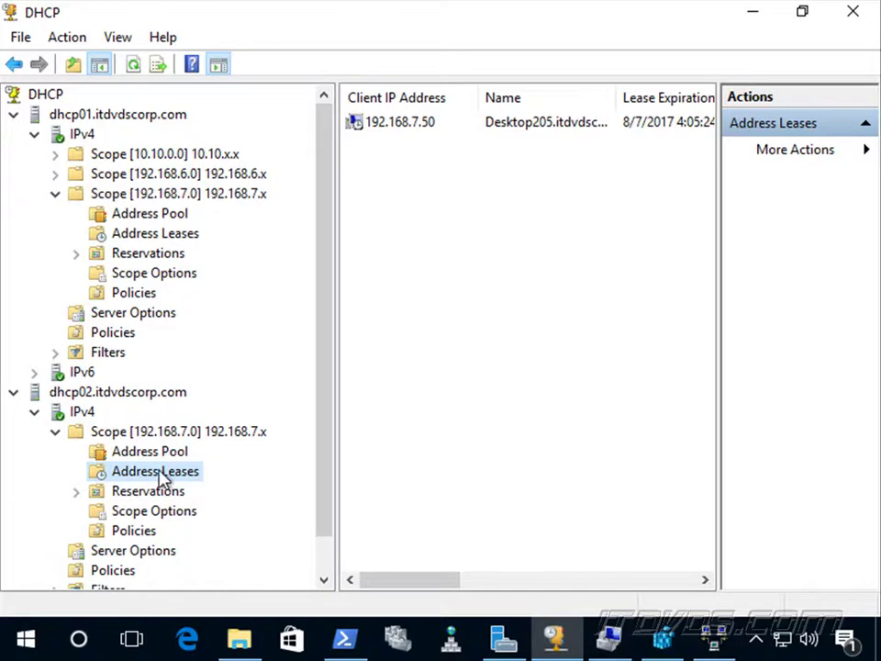
pyautogui.rightClick(139, 433)
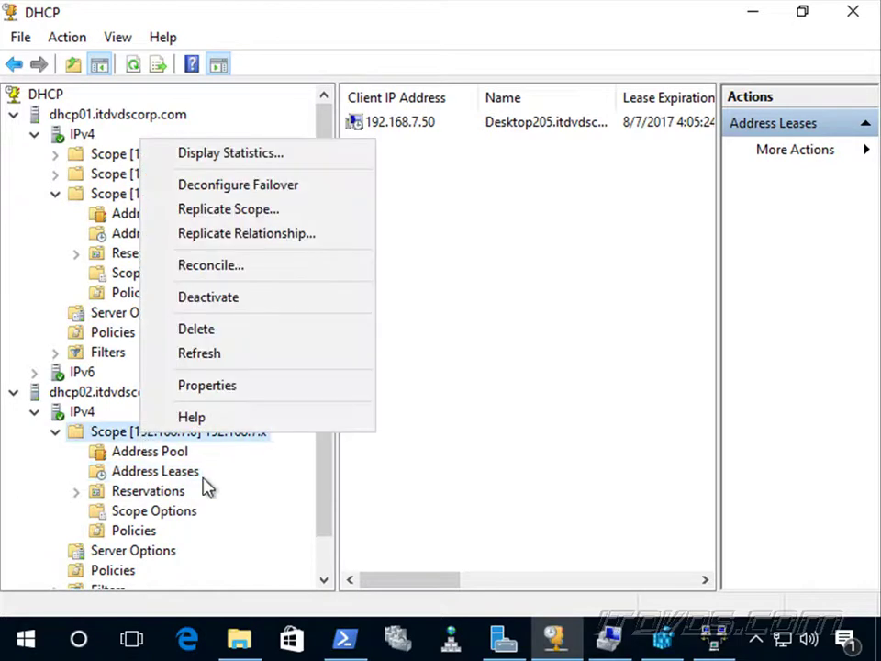
pyautogui.click(240, 400)
pyautogui.click(303, 57)
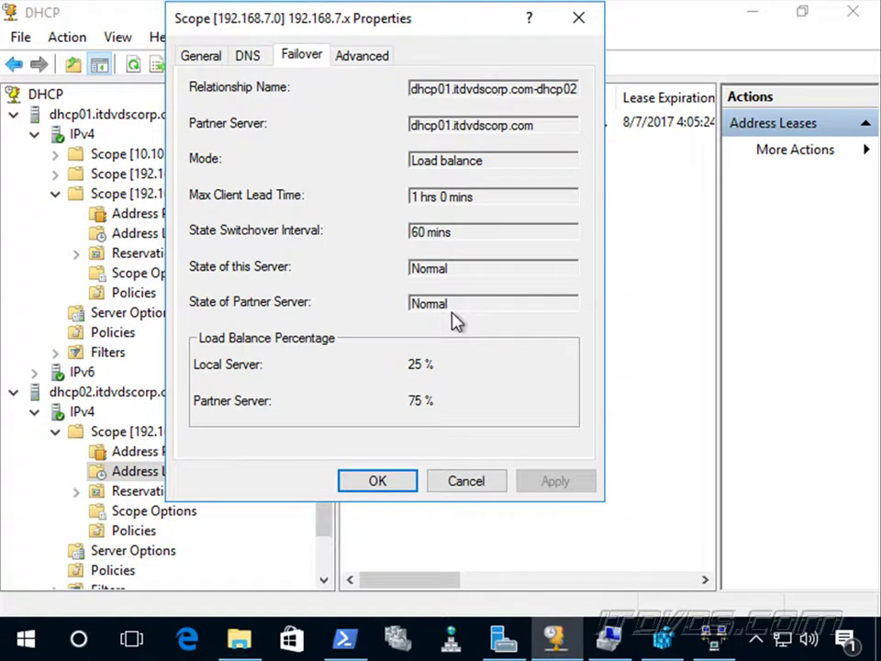
pyautogui.hotkey('alt', 'Tab')
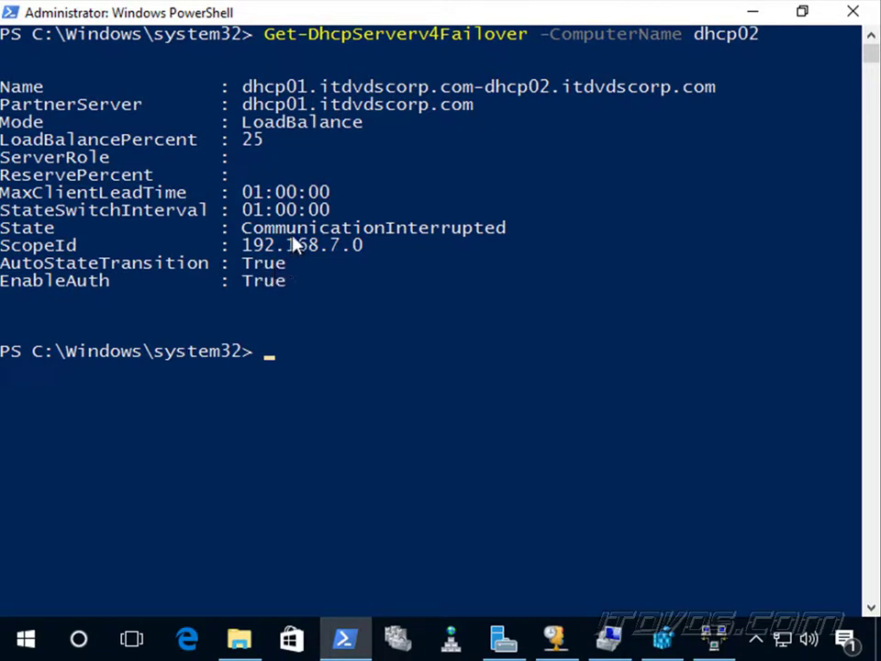
pyautogui.click(753, 15)
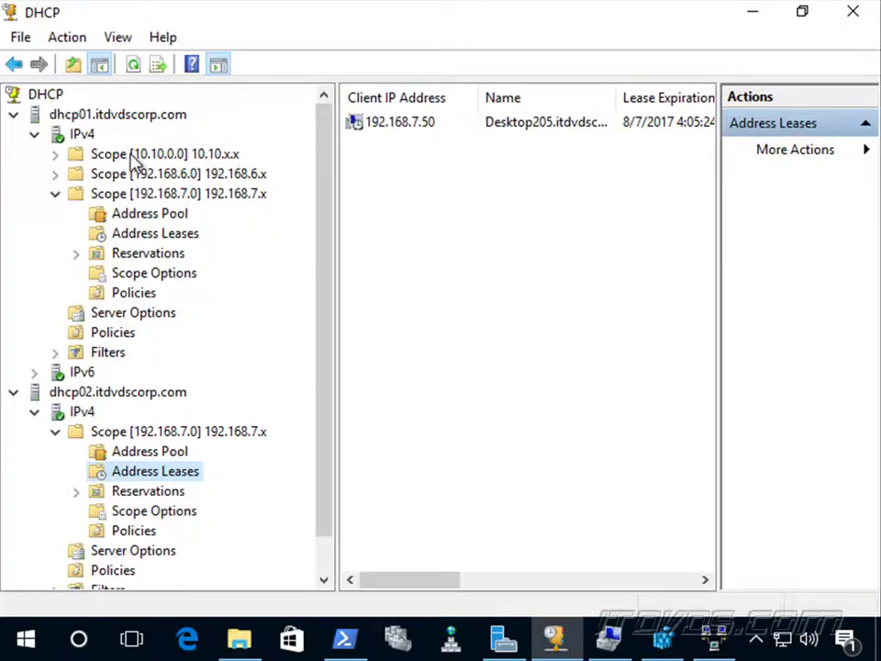
pyautogui.rightClick(76, 136)
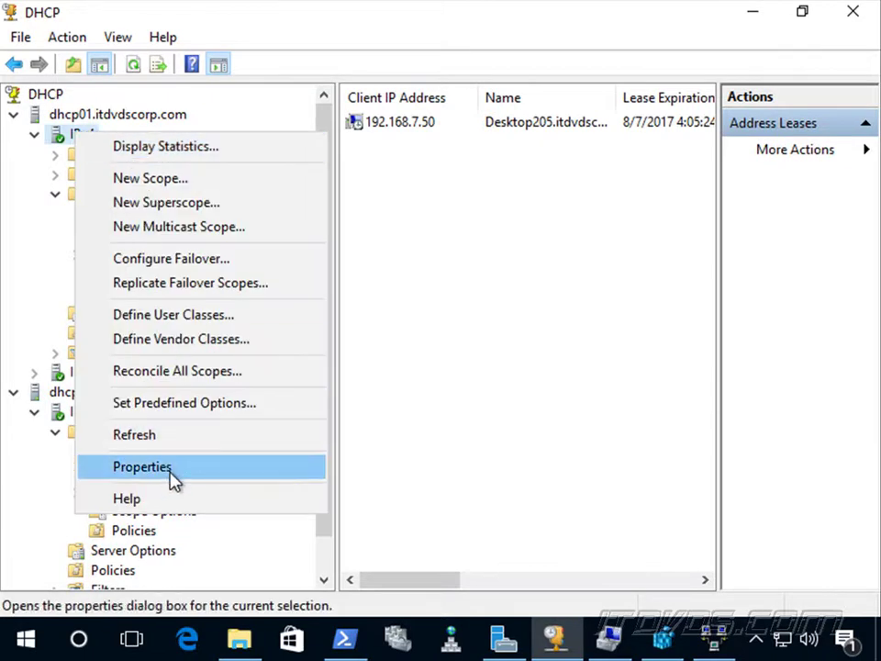
pyautogui.click(169, 468)
pyautogui.click(353, 59)
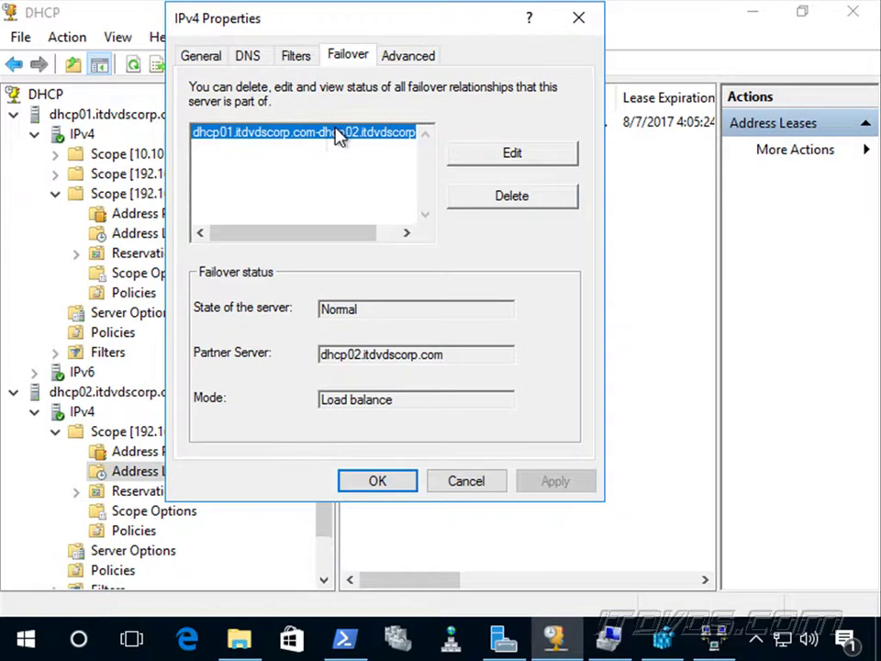
pyautogui.click(511, 153)
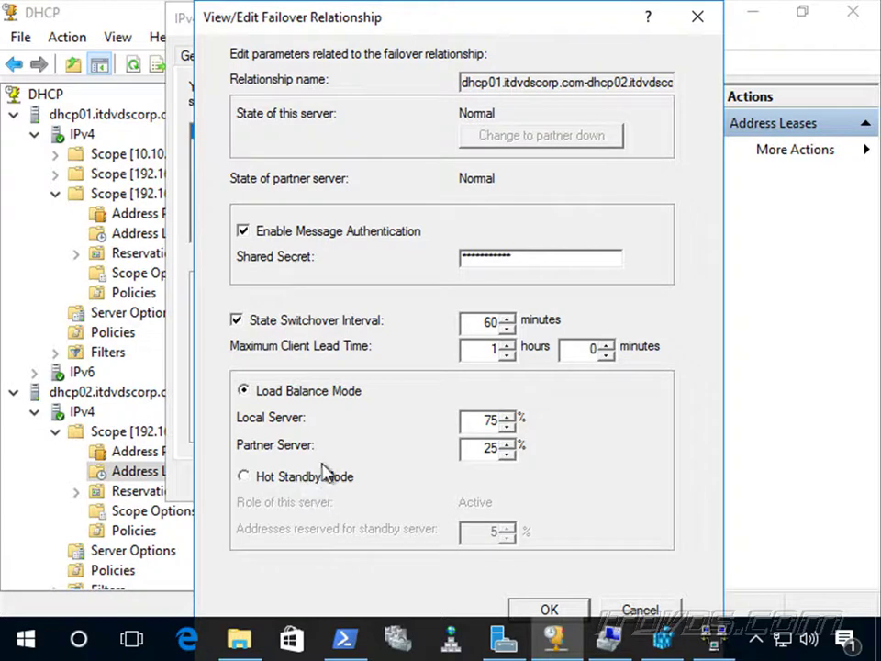
pyautogui.doubleClick(489, 347)
pyautogui.press('BackSpace')
pyautogui.write('1')
pyautogui.press('Return')
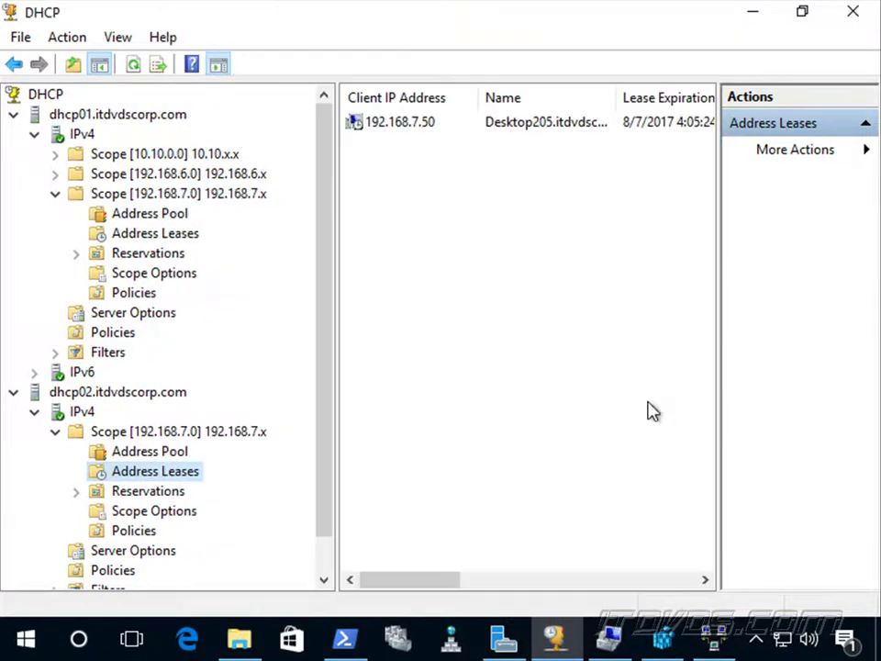
pyautogui.rightClick(77, 134)
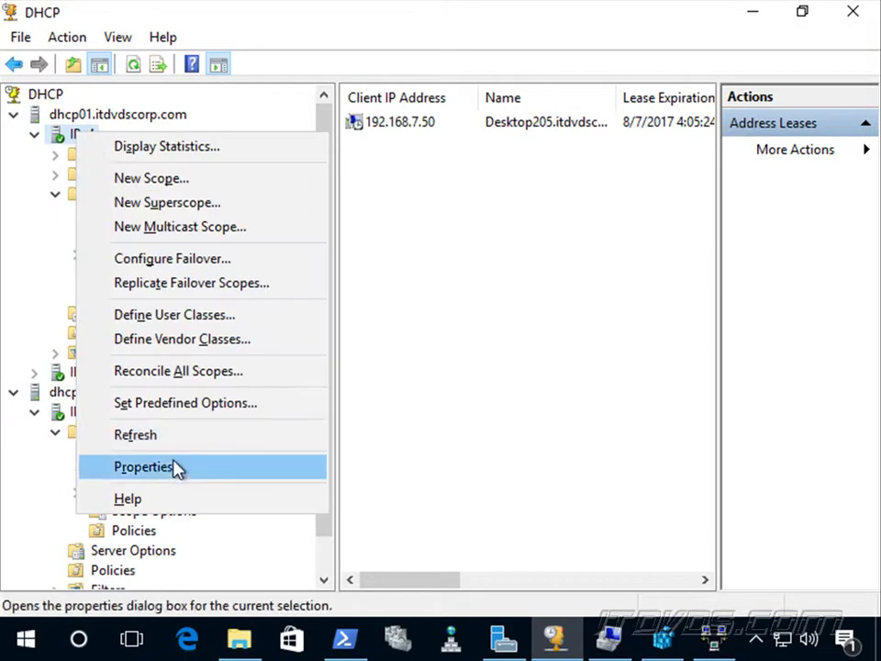
pyautogui.click(173, 467)
pyautogui.click(347, 57)
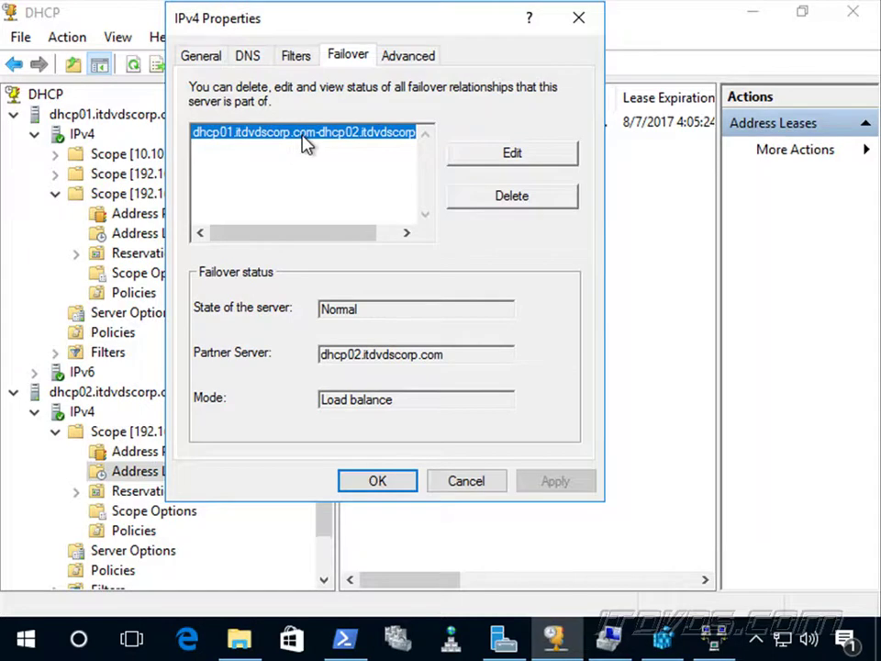
pyautogui.click(467, 486)
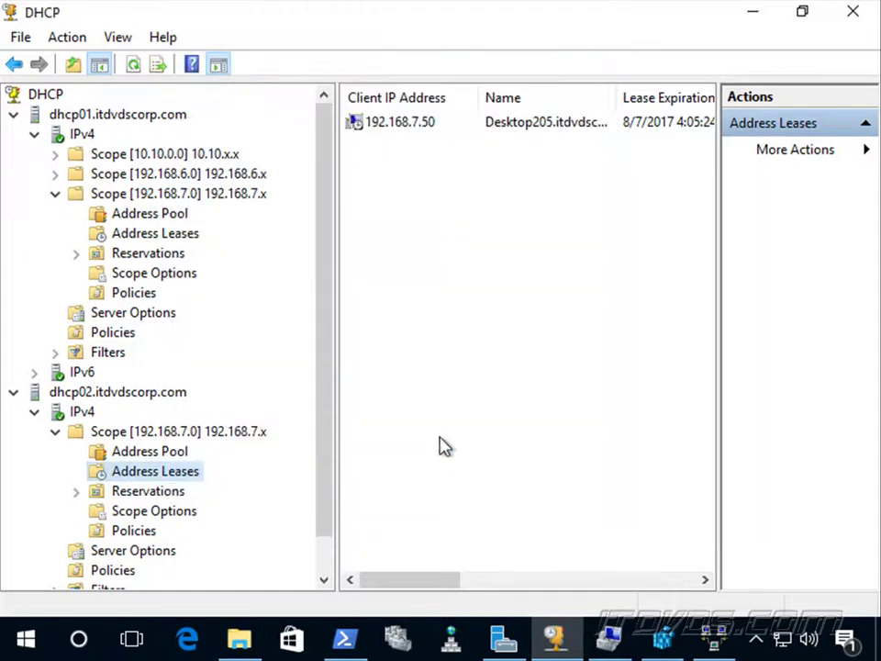
pyautogui.click(167, 175)
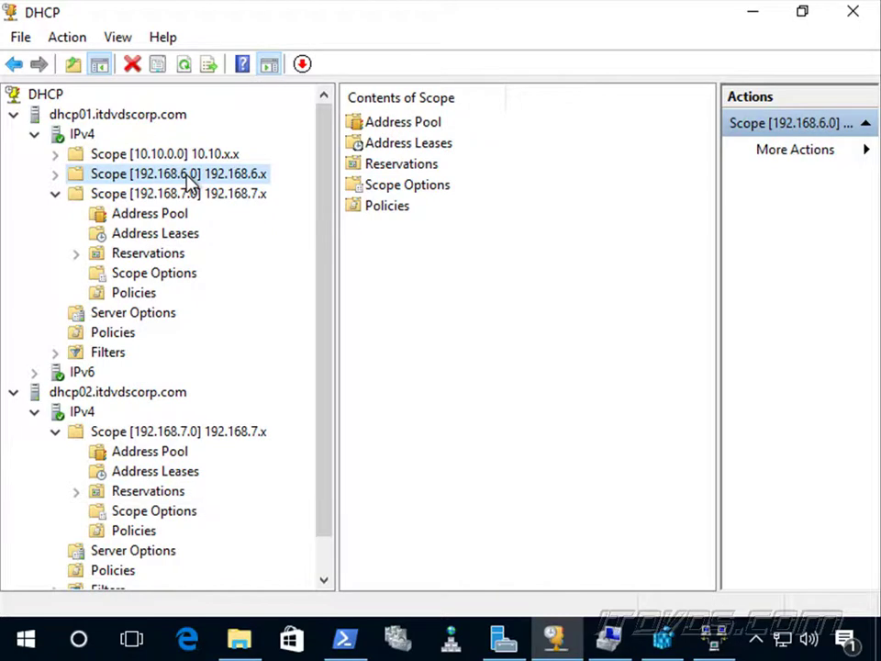
# Step: Start Configure Failover for scope 192.168.6.0, then cancel it
pyautogui.rightClick(188, 179)
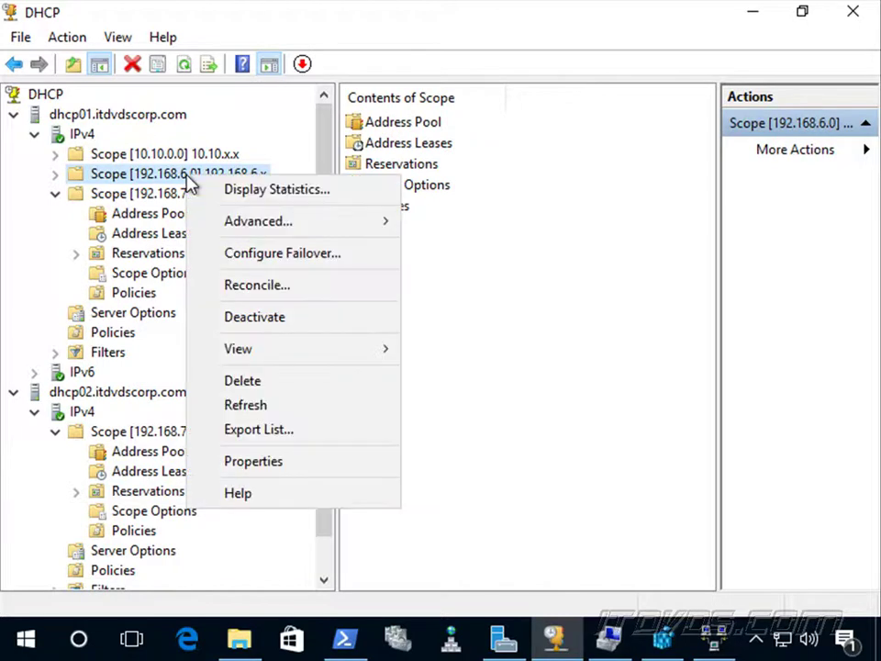
pyautogui.click(262, 253)
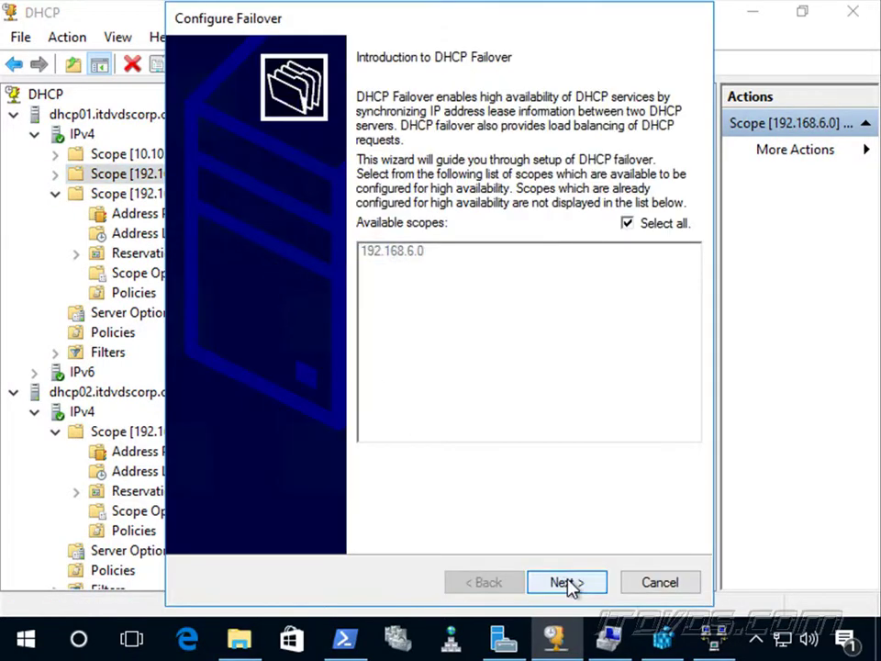
pyautogui.click(567, 582)
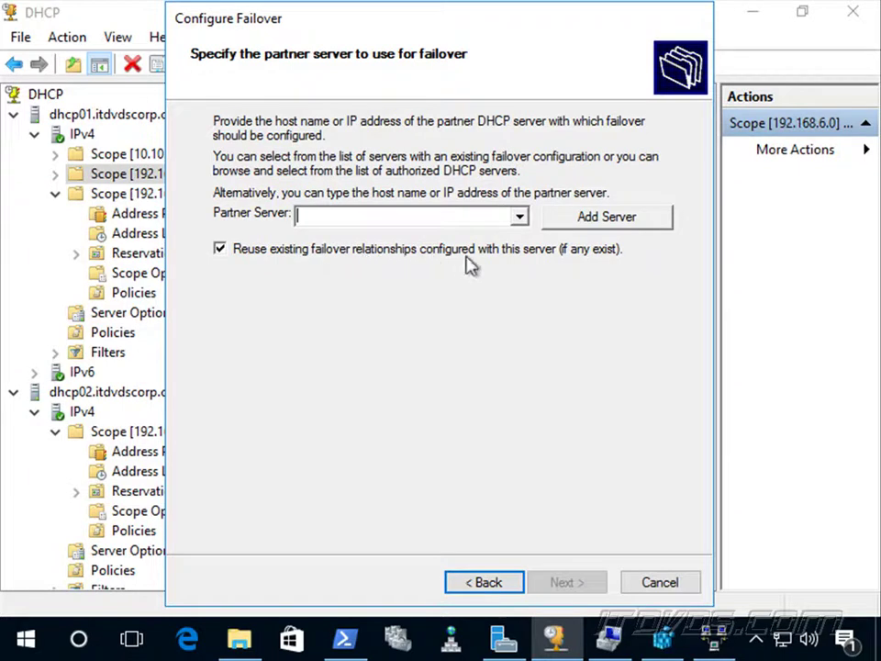
pyautogui.click(639, 583)
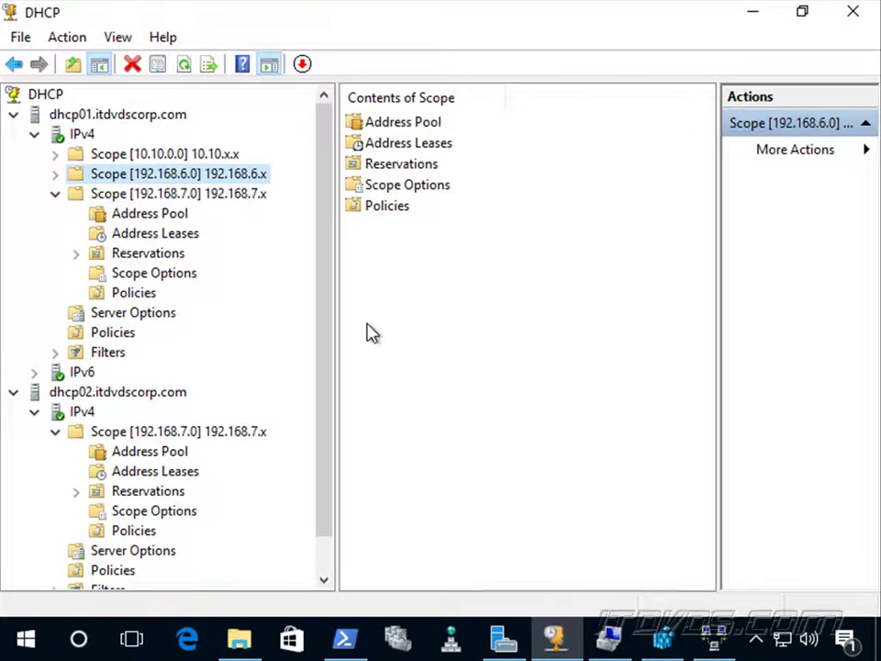
# Step: Glance at the prepared PowerShell command, then return to dhcp02's scope 192.168.7.0
pyautogui.hotkey('alt', 'Tab')
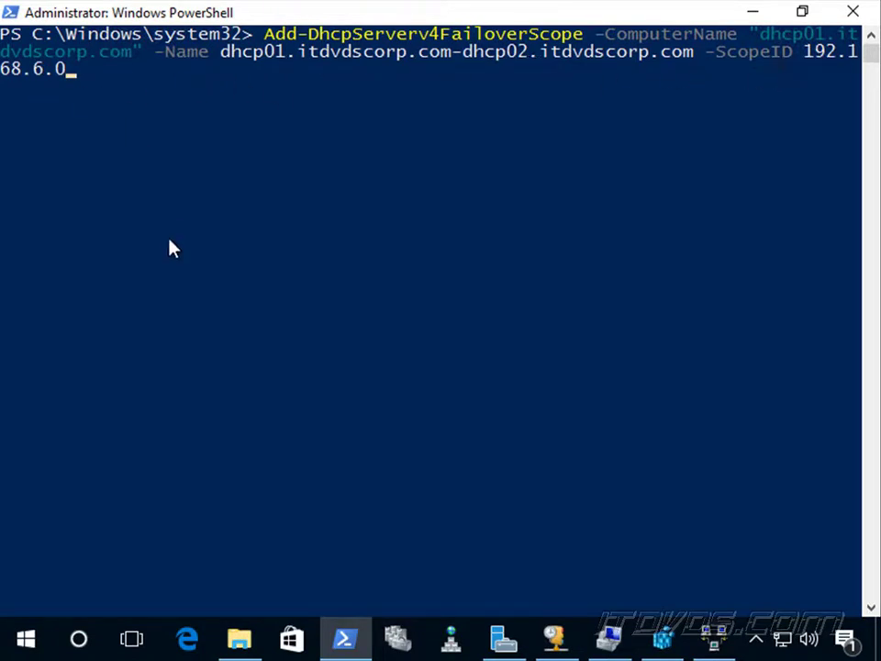
pyautogui.click(753, 13)
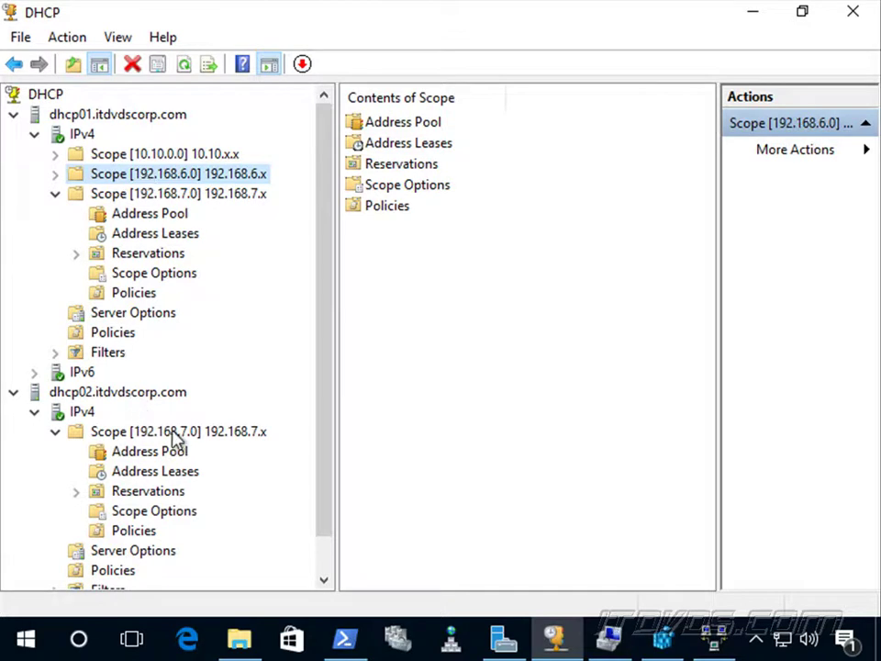
pyautogui.rightClick(176, 431)
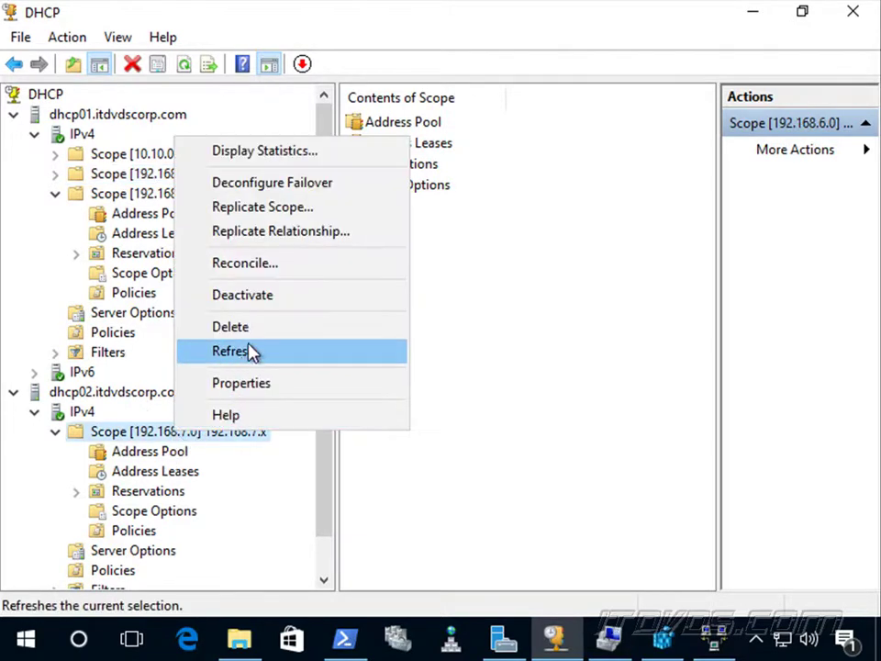
# Step: Replicate scope 192.168.7.0 from dhcp02 to dhcp01 and review the in-sync log
pyautogui.click(318, 240)
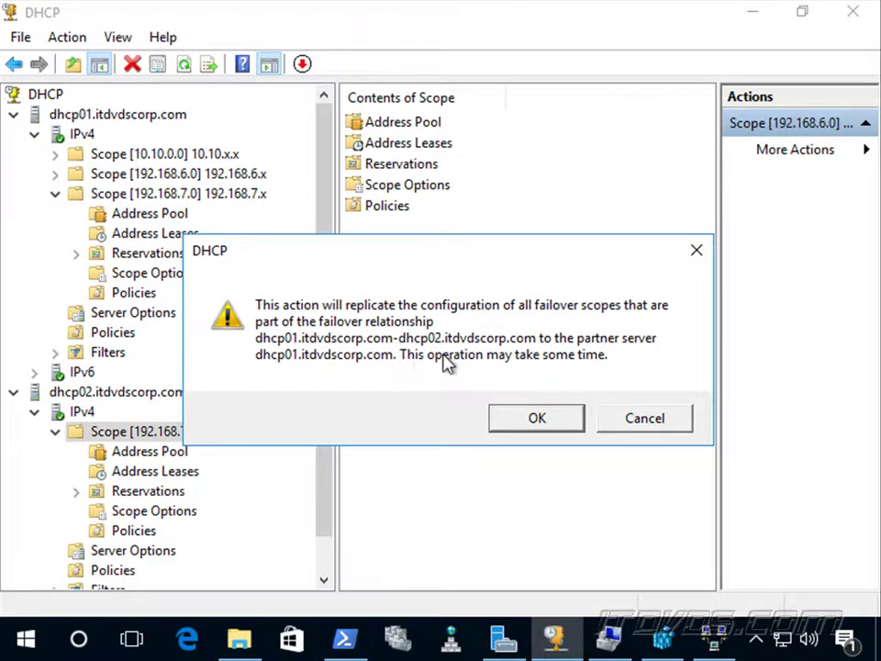
pyautogui.click(632, 426)
pyautogui.rightClick(149, 435)
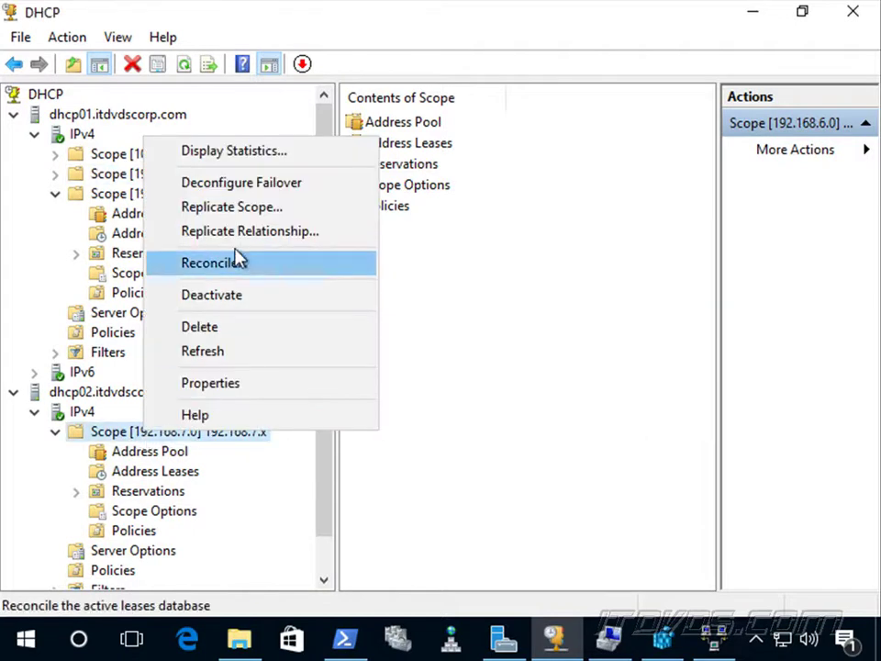
pyautogui.click(268, 208)
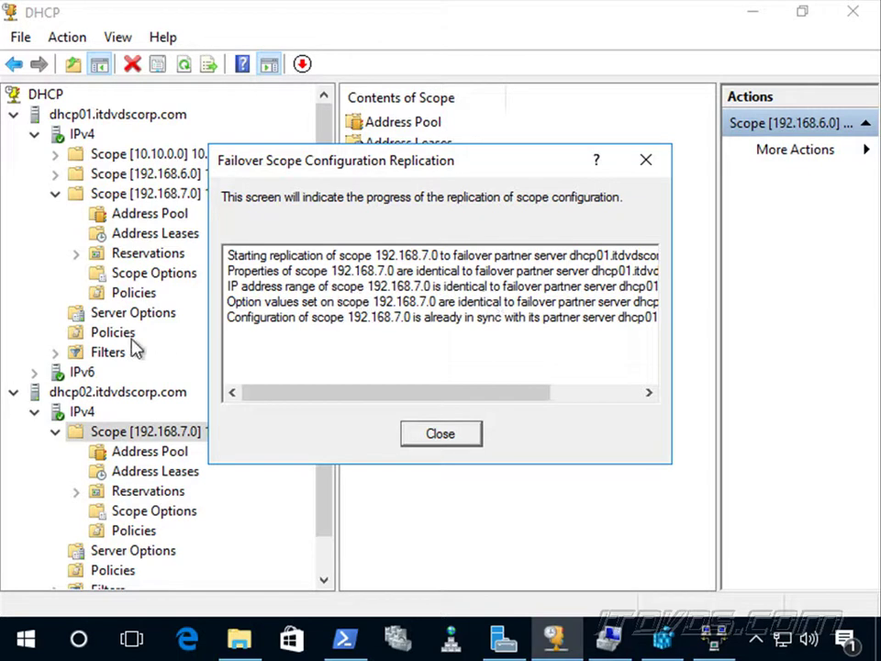
pyautogui.moveTo(478, 391); pyautogui.dragTo(553, 396)
pyautogui.click(441, 438)
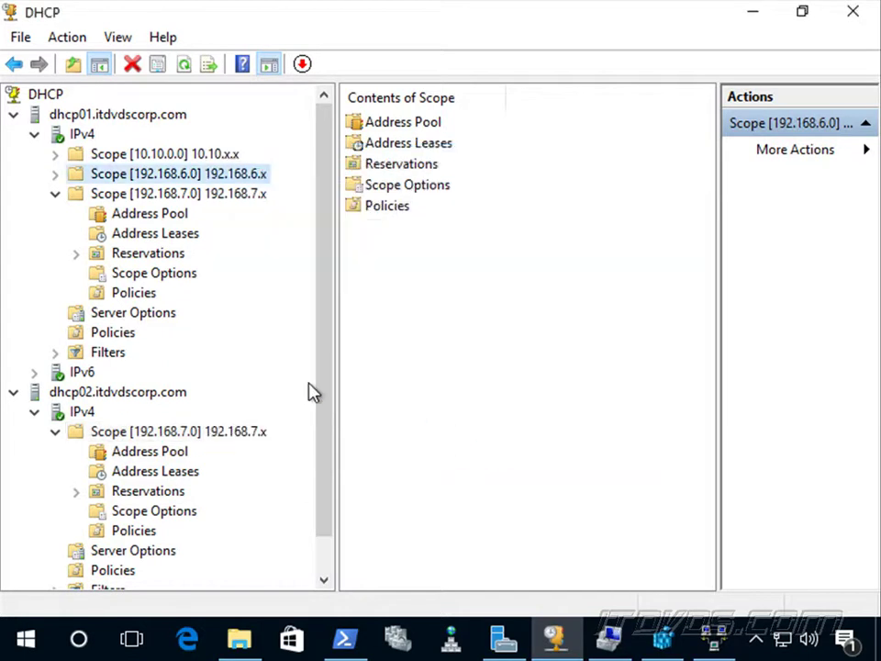
pyautogui.hotkey('alt', 'Tab')
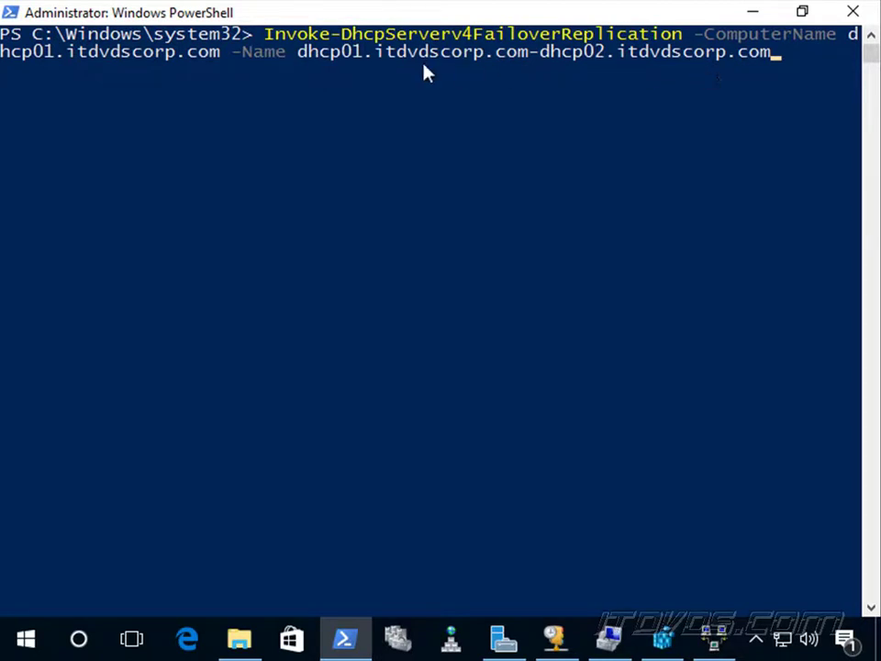
# Step: Rerun Get-DhcpServerv4Failover for dhcp01 and paste an Add-DhcpServerv4Failover Standby command
pyautogui.press('Up')
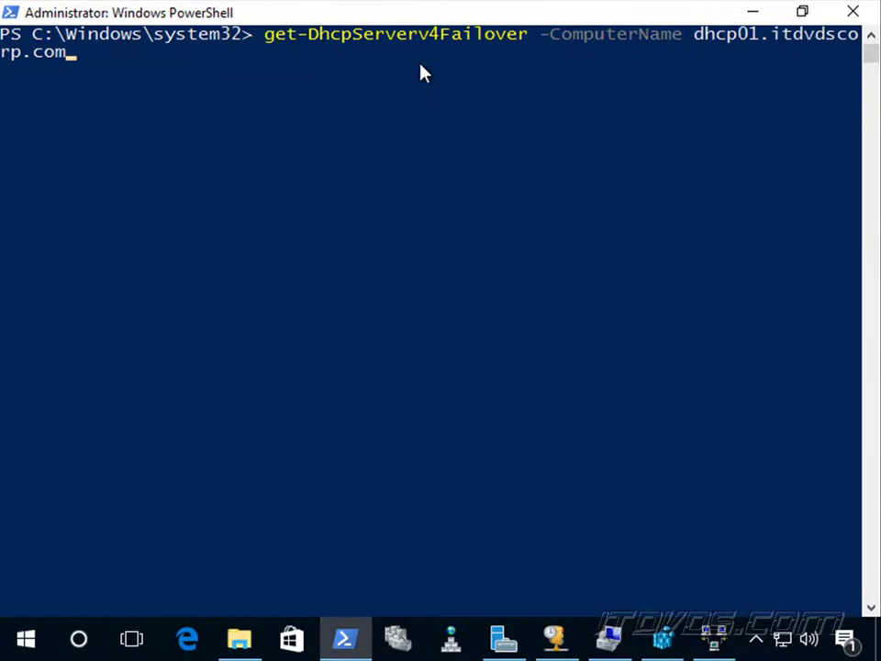
pyautogui.press('Return')
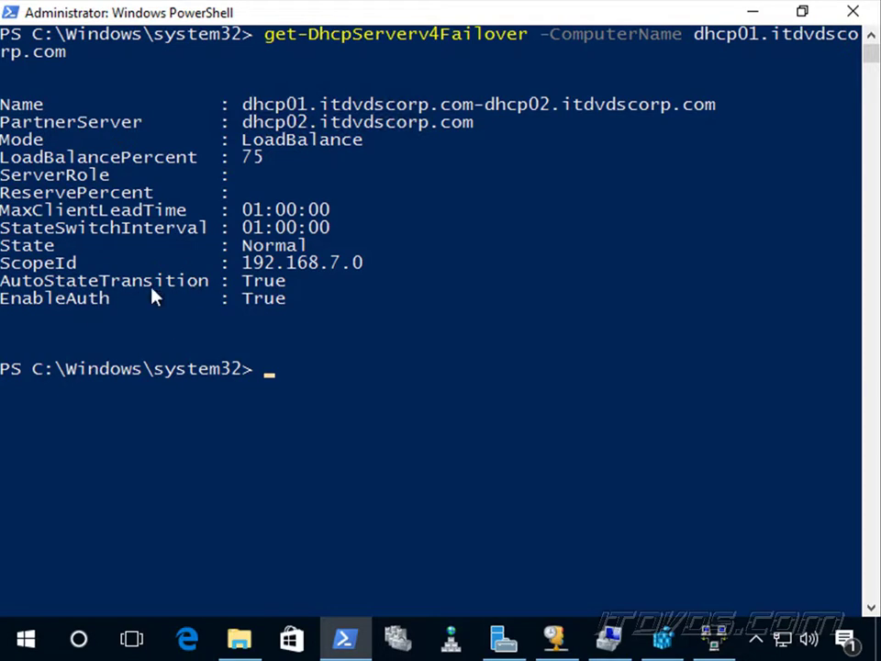
pyautogui.rightClick(349, 404)
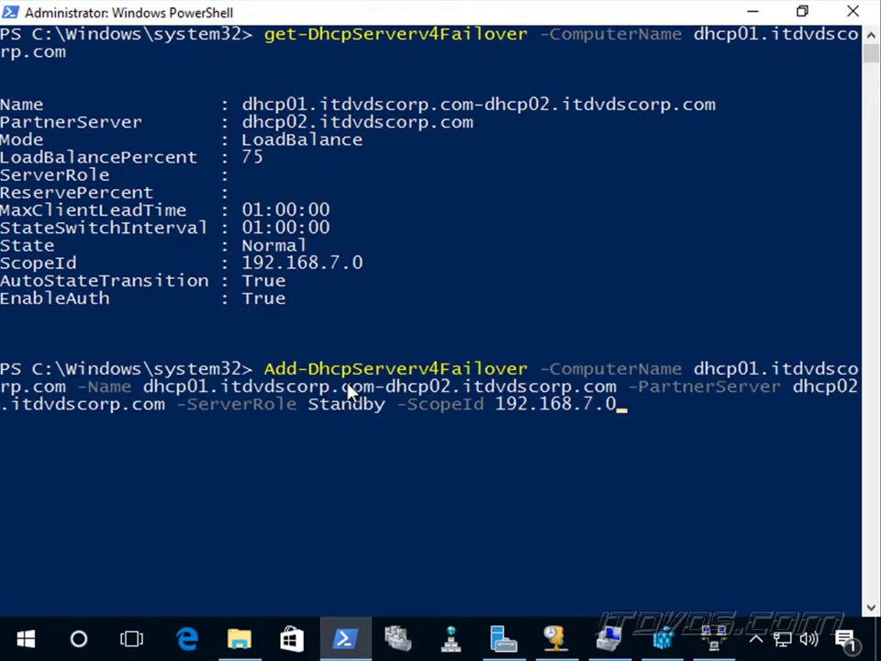